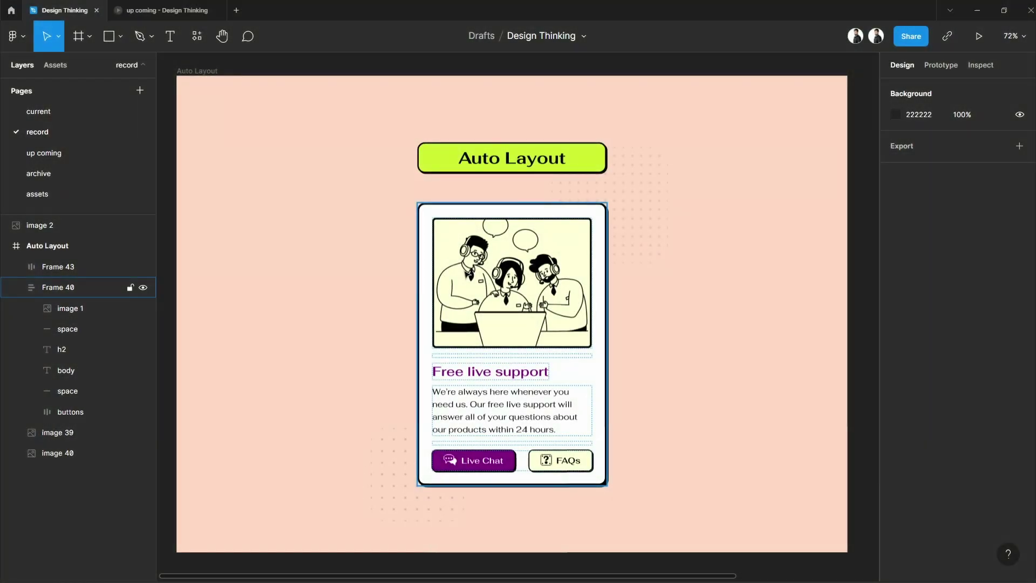
- Replace the team illustration in the support card with image 2 and place the spacer between the image and the heading
double_click(465, 272)
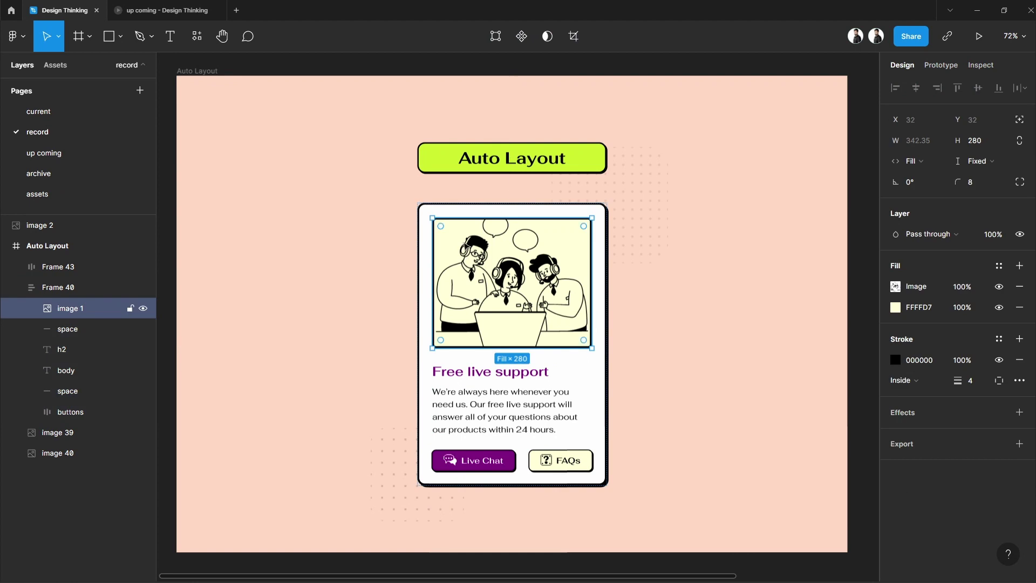
left_click_drag(465, 244, 659, 296)
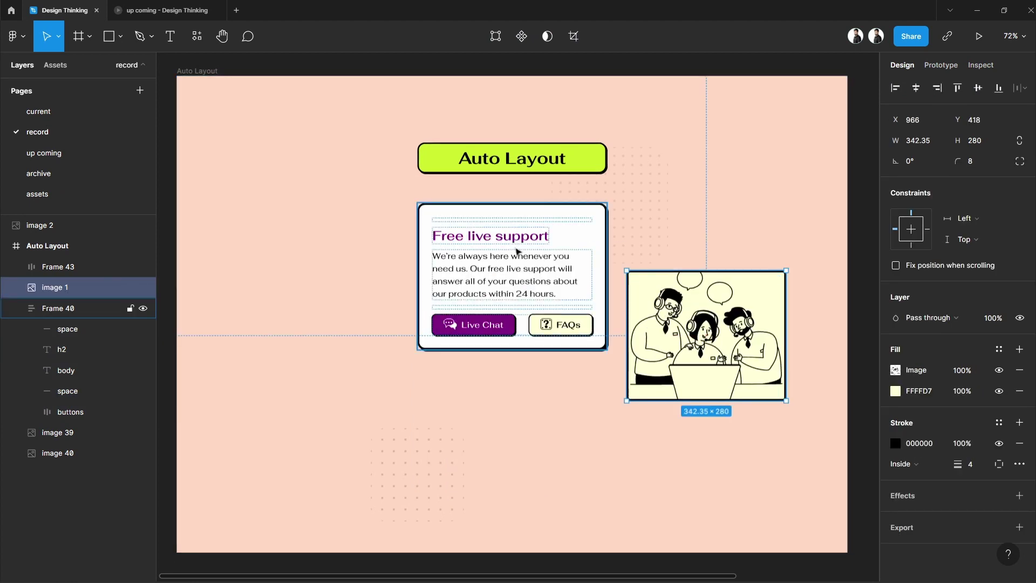
left_click_drag(514, 225, 513, 243)
left_click(759, 240)
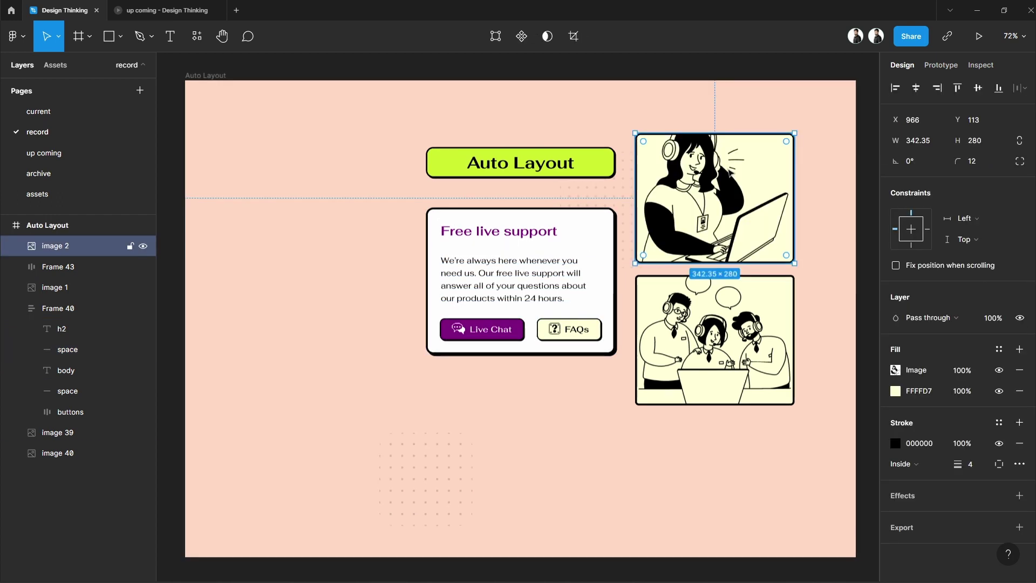
left_click_drag(728, 172, 533, 236)
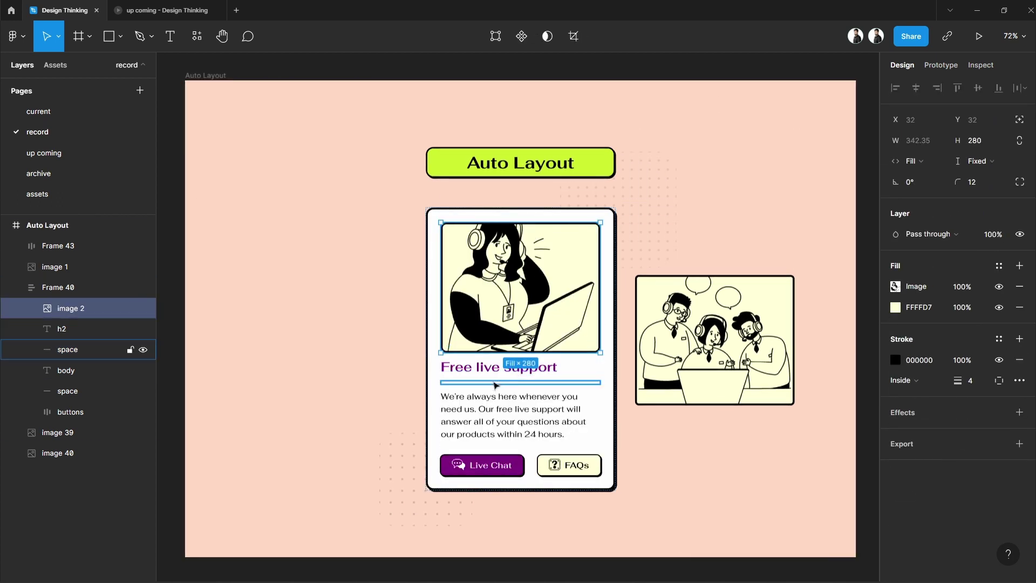
left_click_drag(495, 385, 495, 367)
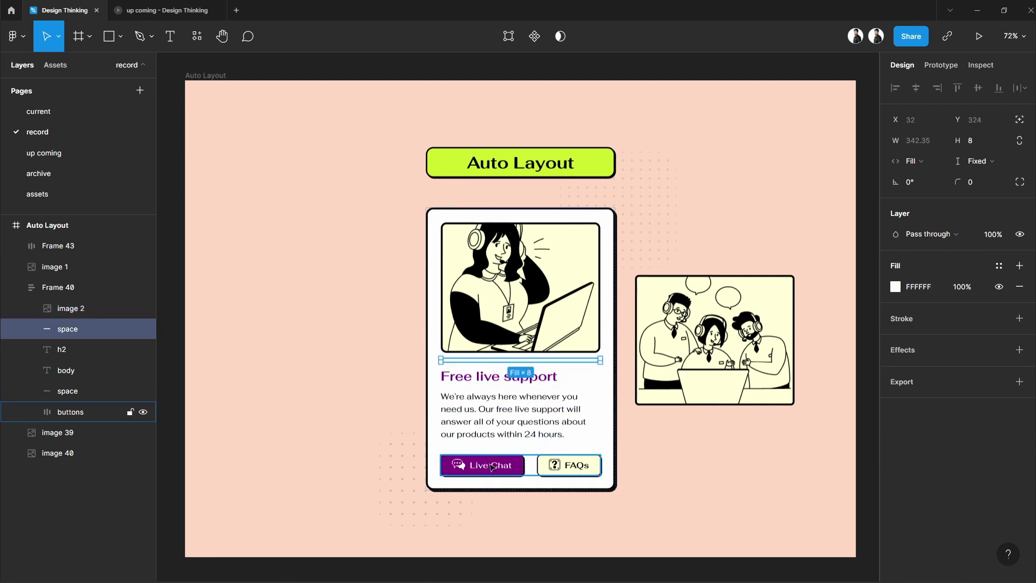
- Move the Live Chat and FAQs buttons directly under the card's image, and return them to below the body text
left_click_drag(491, 467, 492, 370)
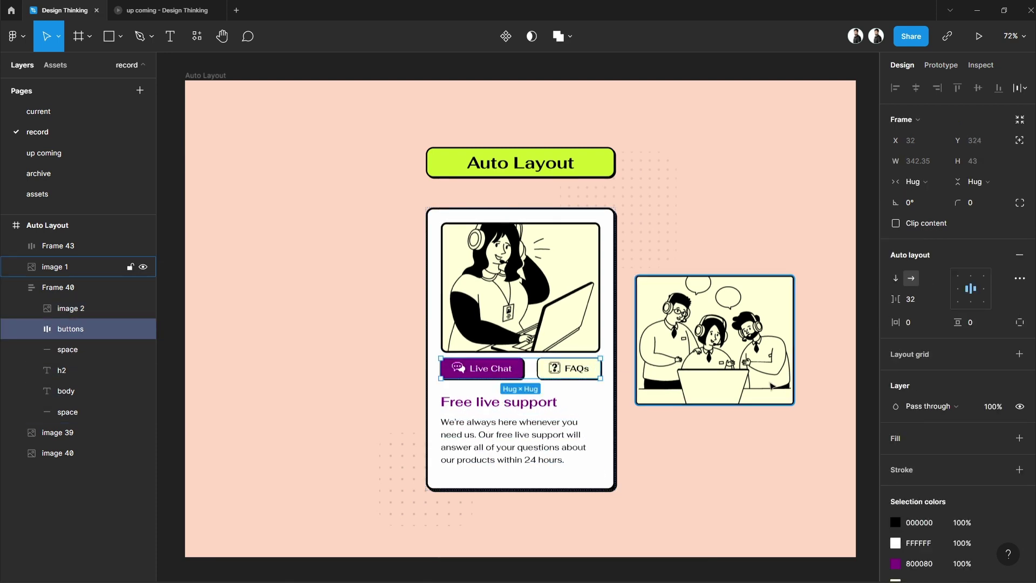
left_click(756, 480)
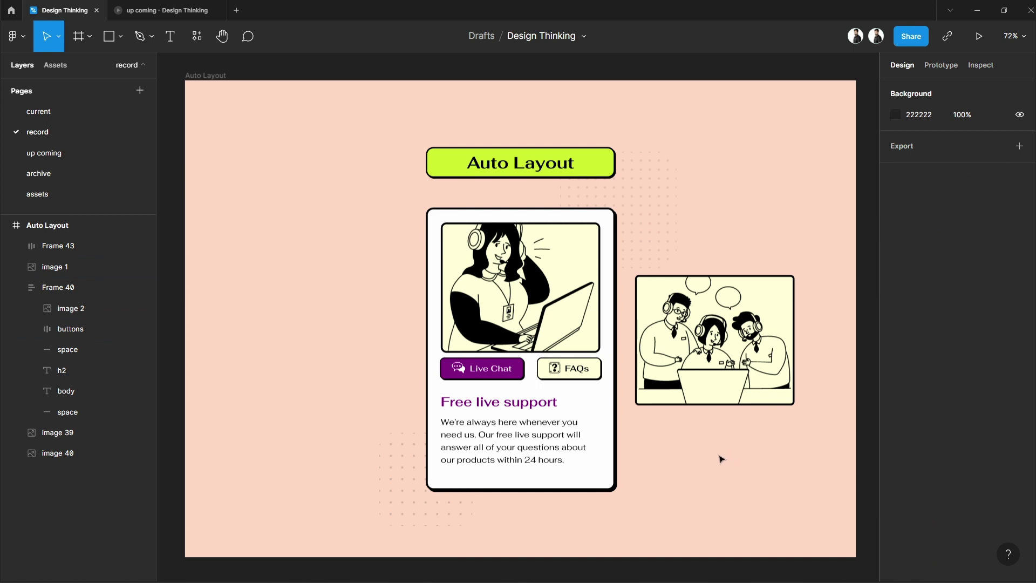
left_click(491, 370)
left_click_drag(491, 370, 498, 459)
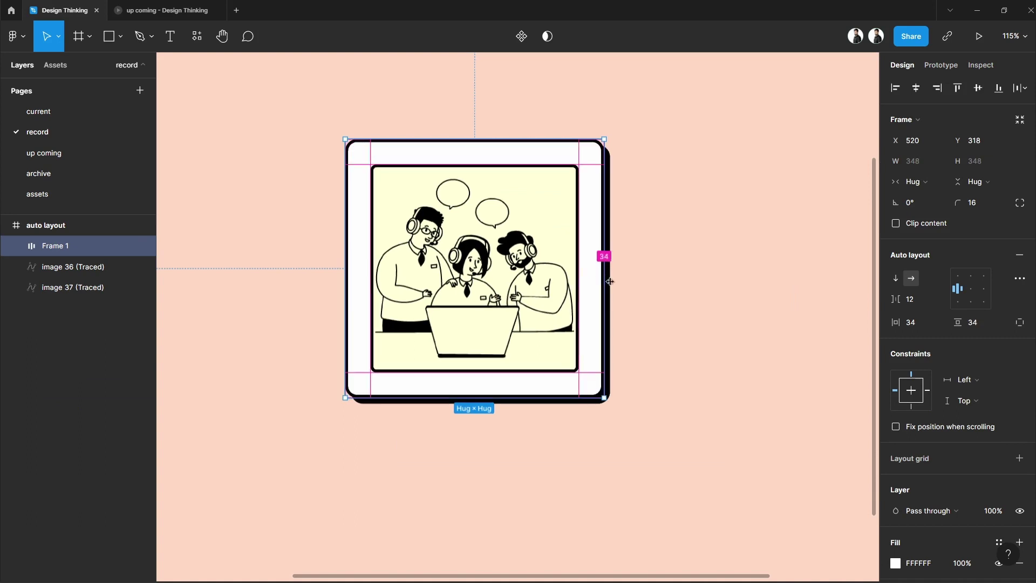
- Adjust the auto layout padding around the team image in the framed card
left_click_drag(590, 270, 612, 284)
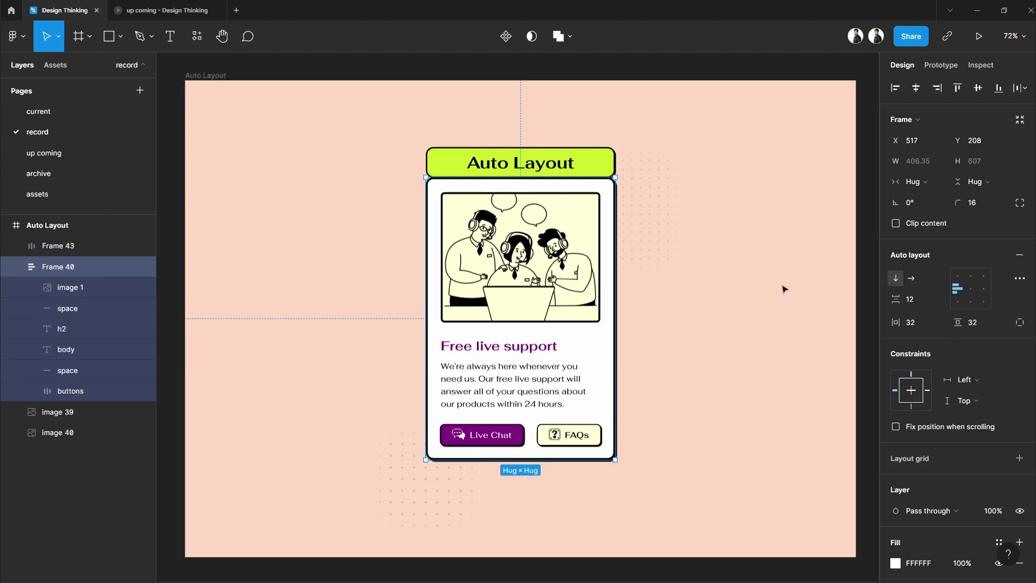
- Select the Auto Layout title frame together with the support card and set the vertical spacing between them to 32
left_click(784, 289)
left_click_drag(471, 110, 482, 201)
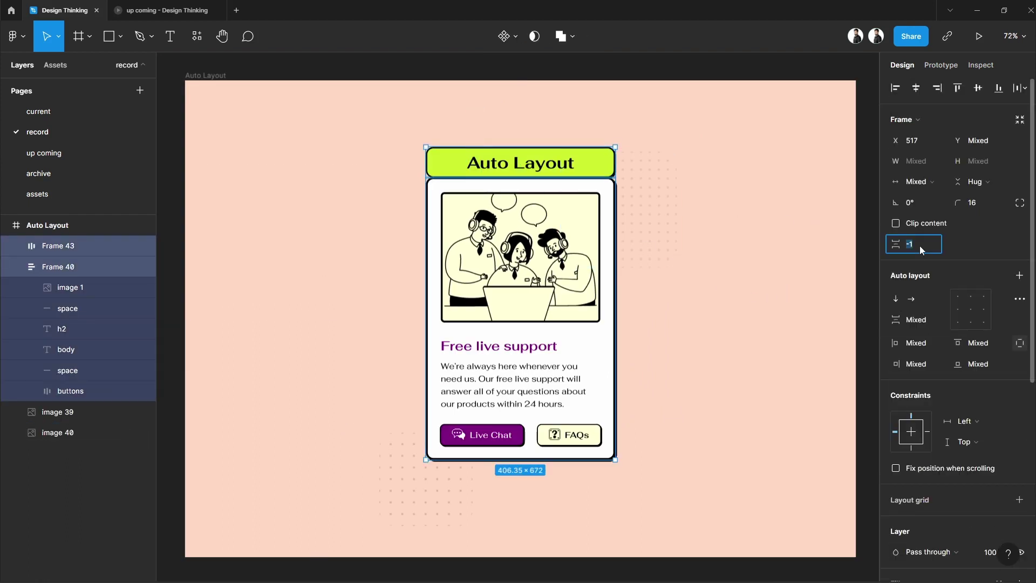
type("32")
key("Return")
left_click(747, 324)
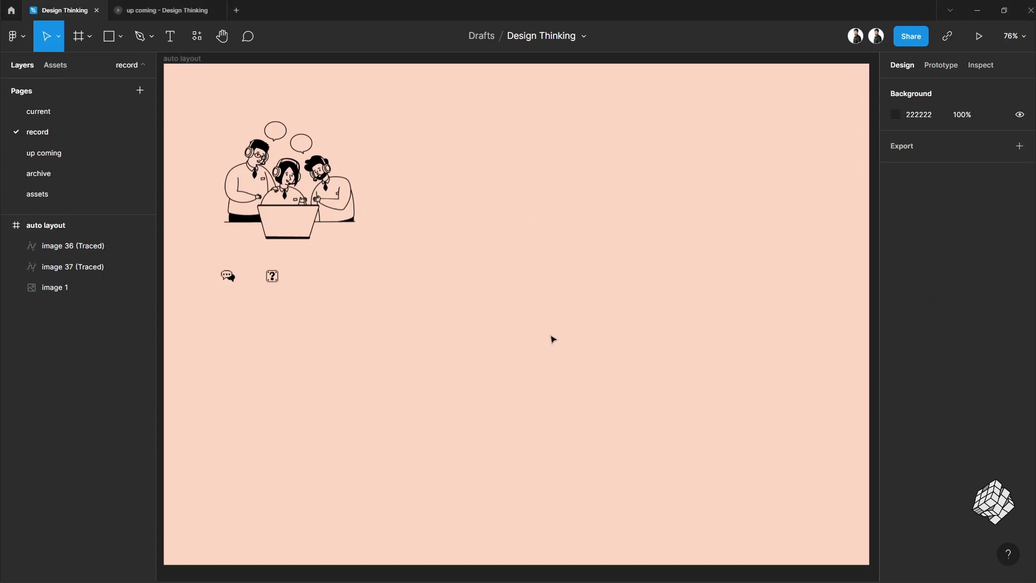
- Draw a rectangle about 288 × 412 near the middle of the auto layout frame and fill it with FFFFFF
left_click(111, 37)
left_click_drag(465, 219, 606, 420)
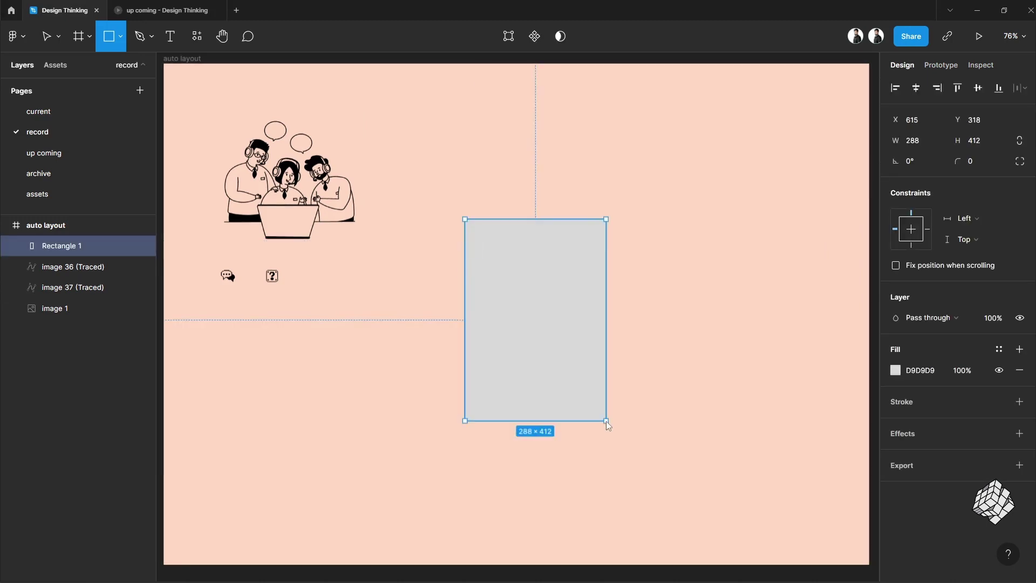
left_click(918, 371)
type("FFFFFF")
key("Return")
left_click(647, 331)
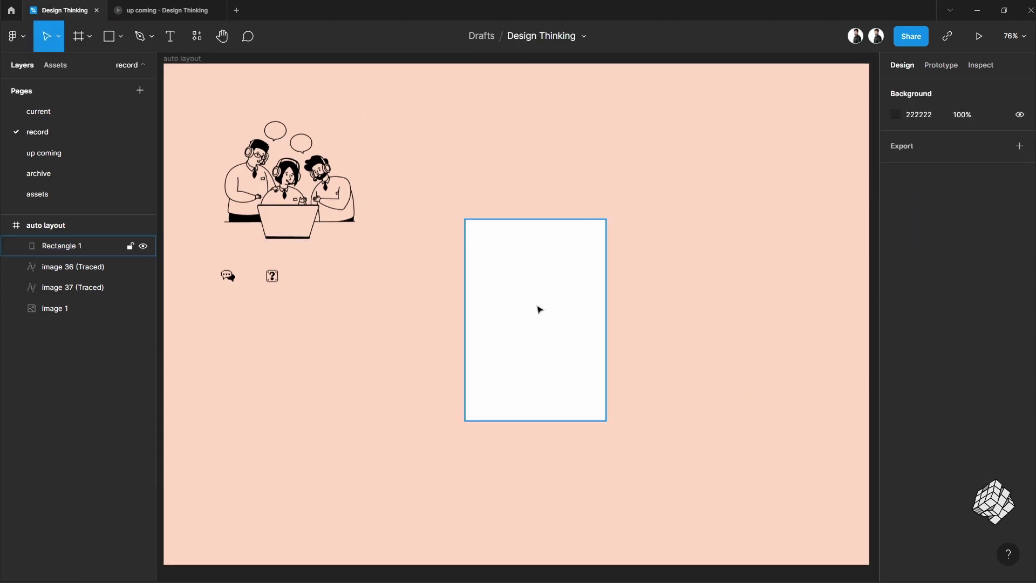
- Add a black 000000 inside stroke with a thickness of 4 to the white rectangle
scroll(539, 309, "up", 5)
left_click_drag(545, 363, 514, 334)
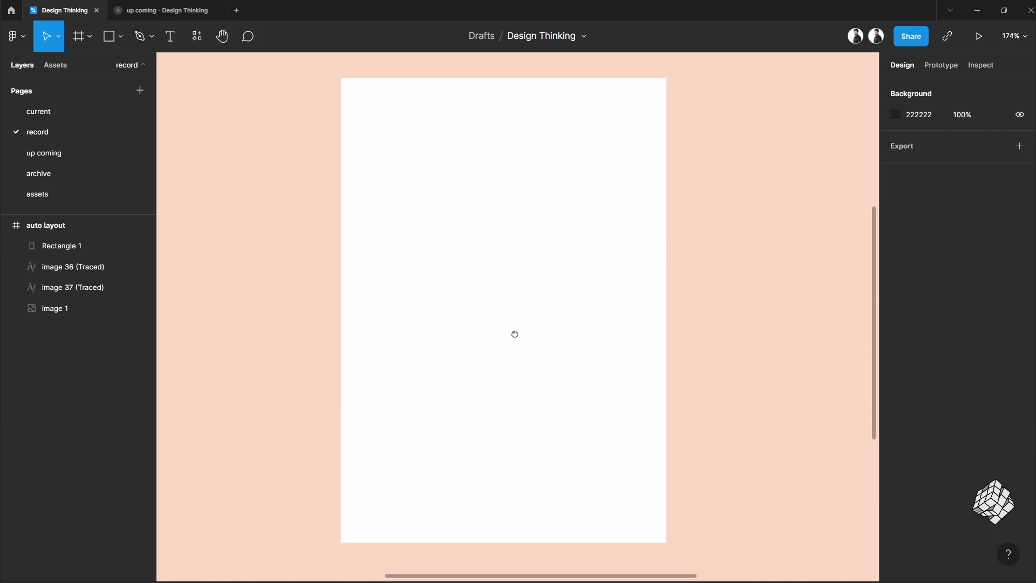
left_click(588, 258)
left_click(916, 400)
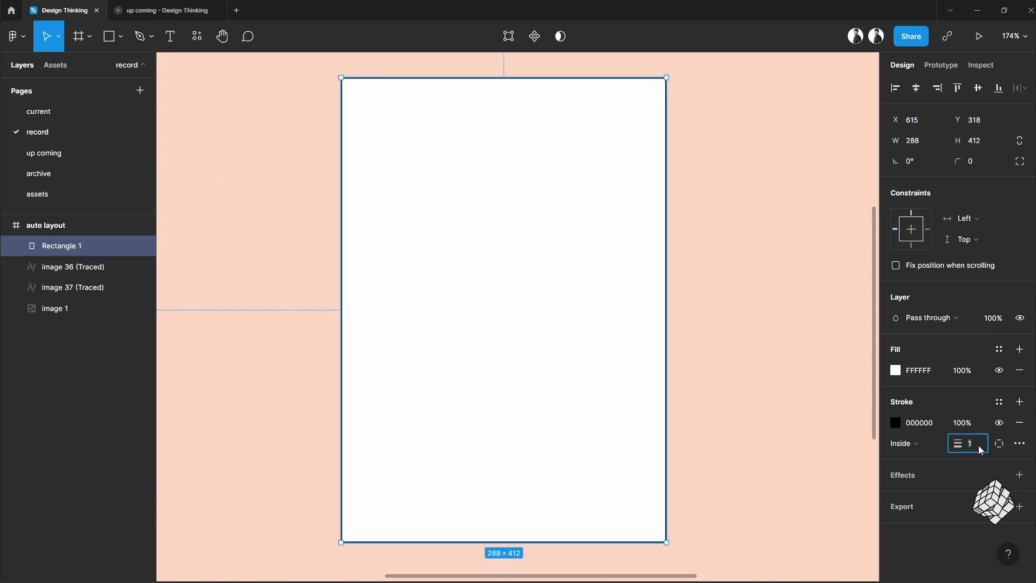
- Add a drop shadow to the rectangle with X 8, Y 8, blur 0 and 100% opacity
left_click(923, 477)
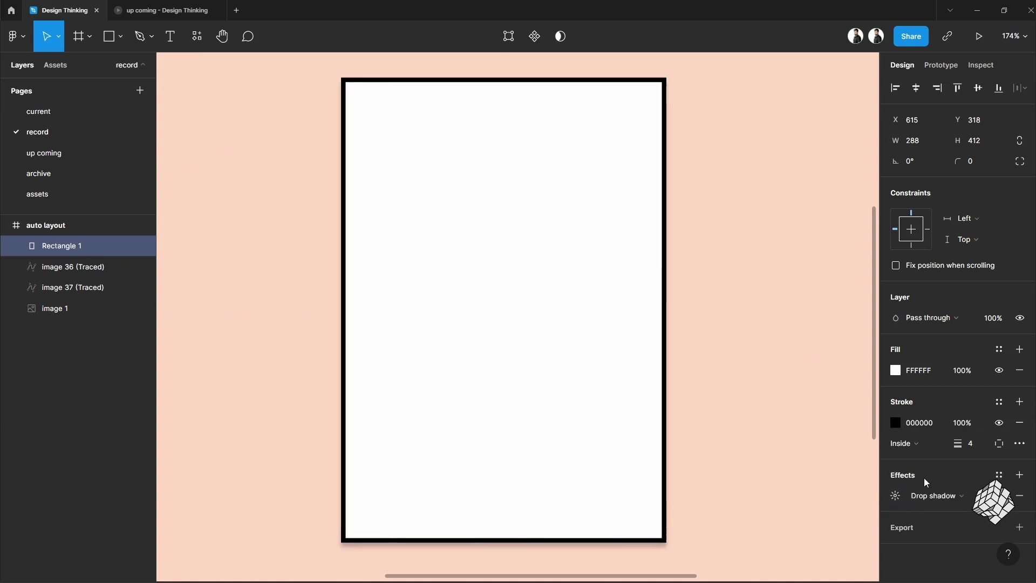
left_click(899, 499)
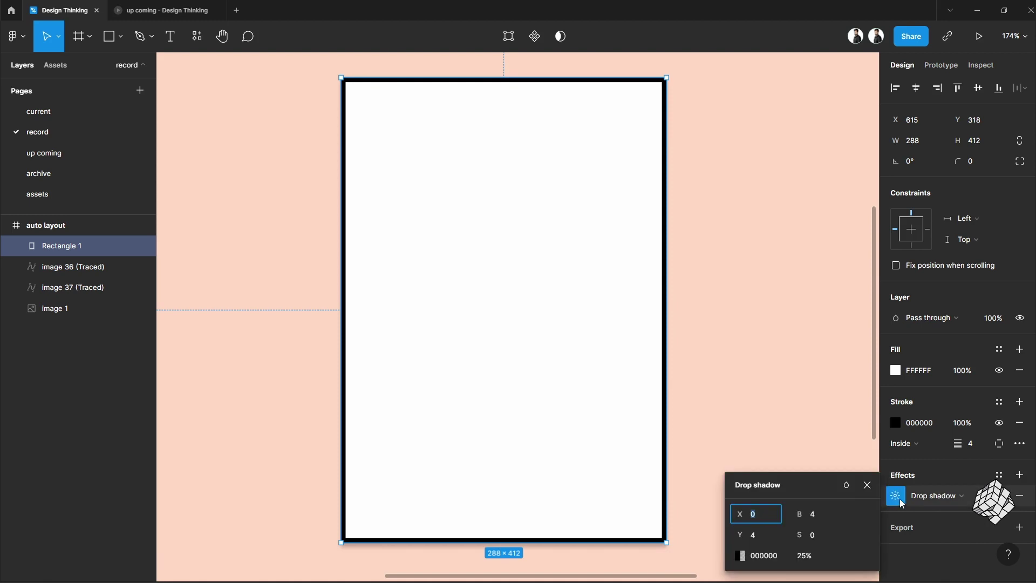
type("8")
left_click(761, 534)
type("8")
left_click(816, 519)
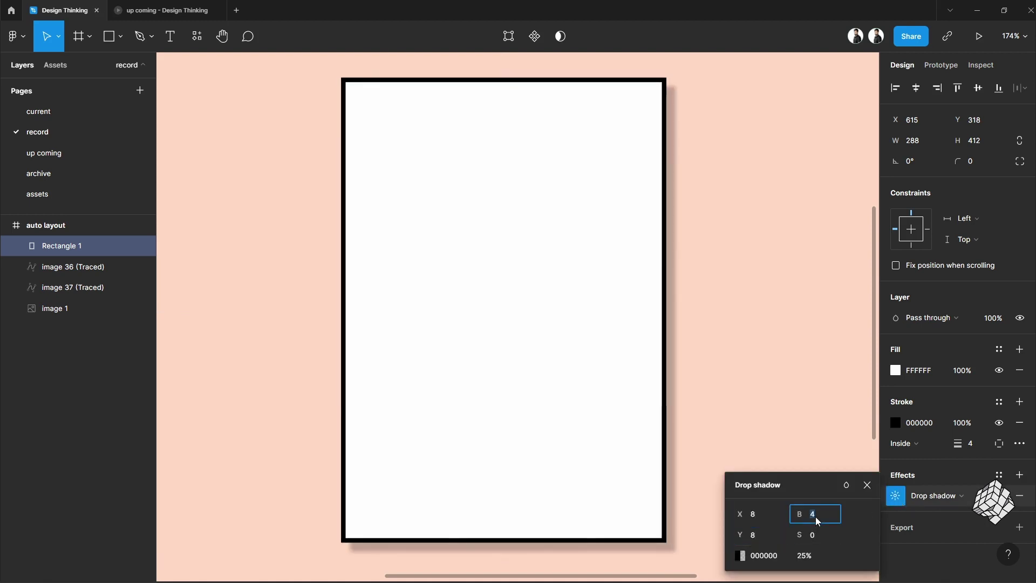
type("0")
left_click(805, 556)
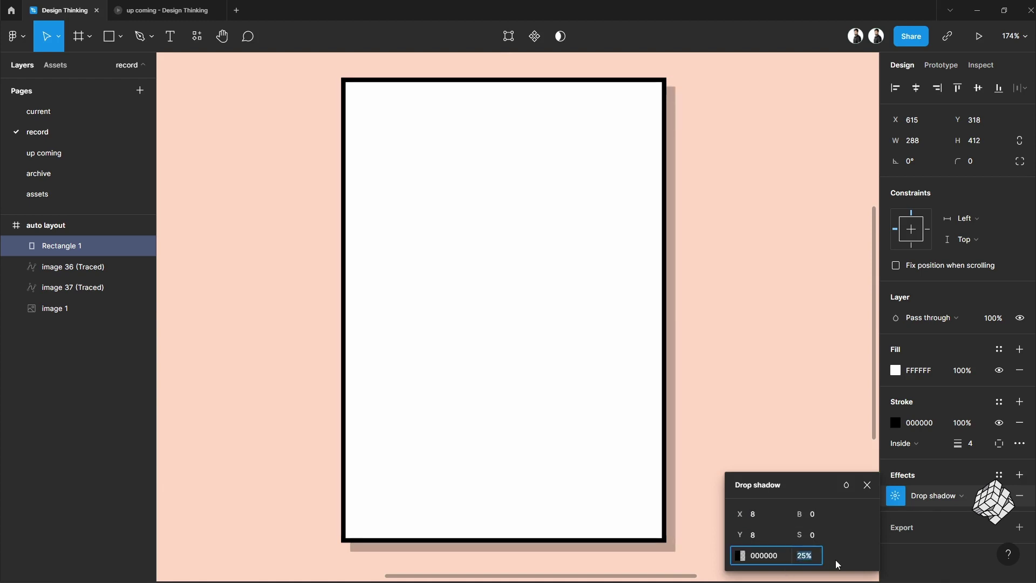
type("100")
key("Return")
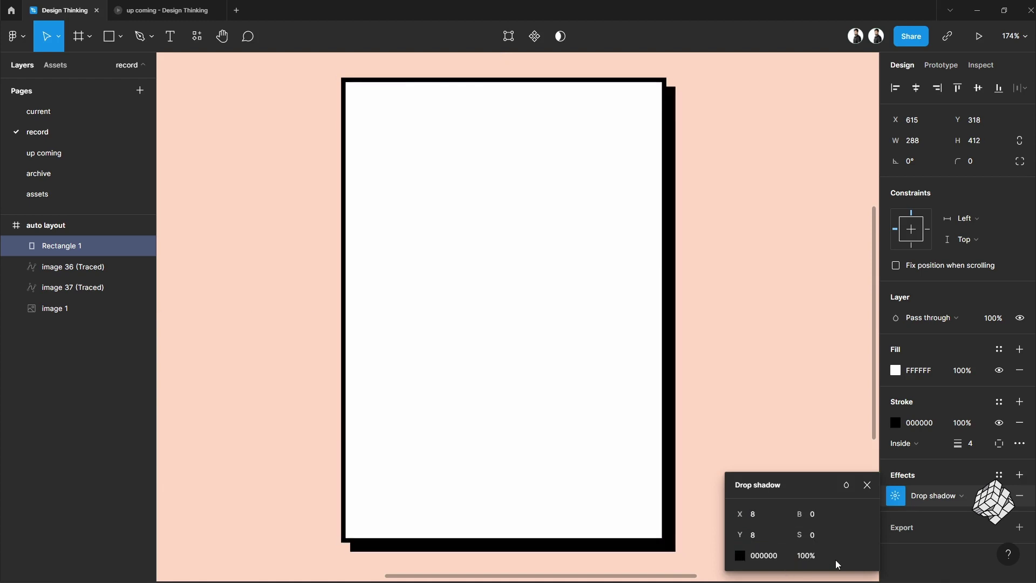
left_click(701, 316)
- Set the white rectangle's corner radius to 16
left_click(628, 294)
left_click(989, 162)
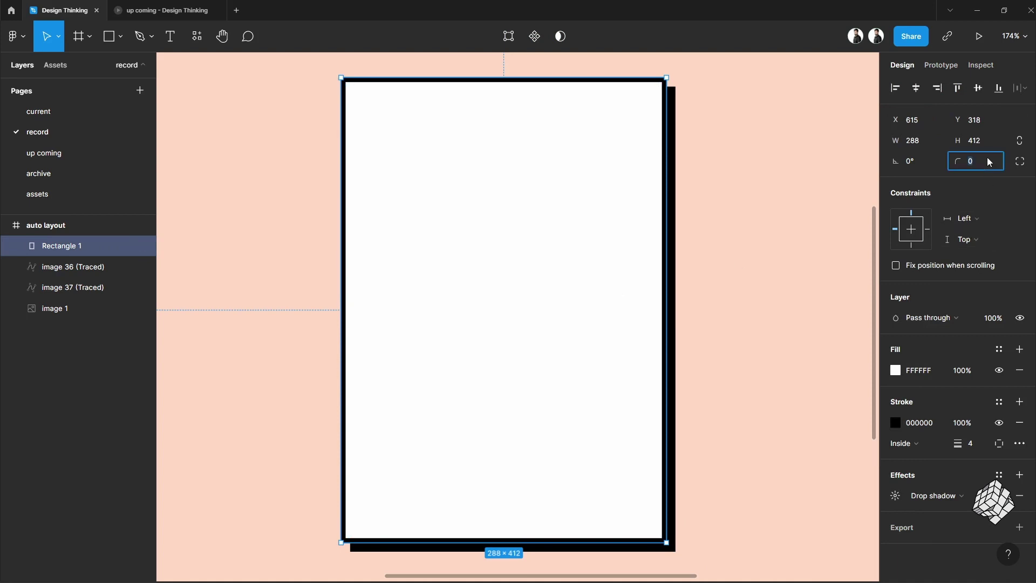
key("Return")
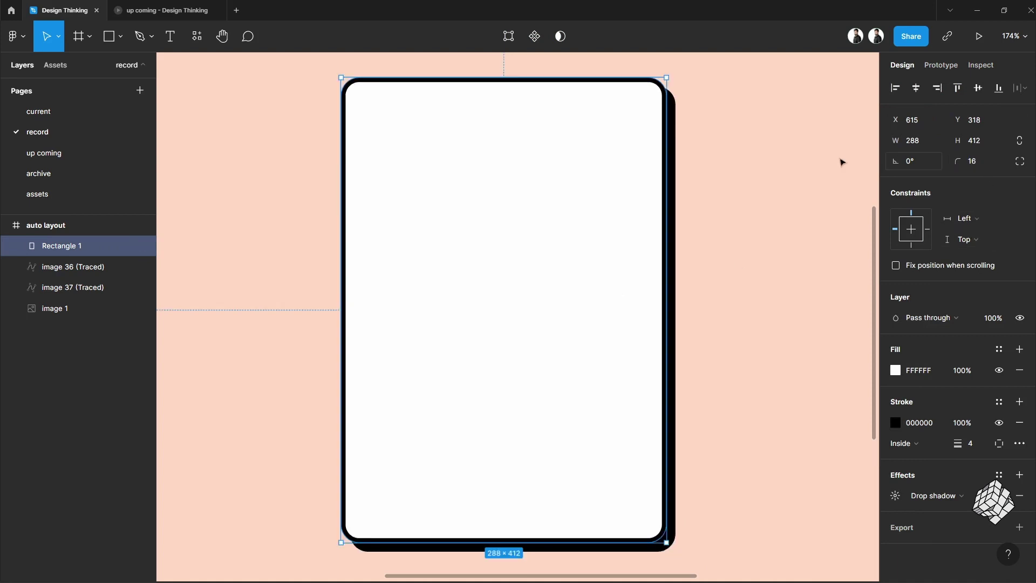
left_click(700, 180)
- Move the team illustration to the empty area right of the white rectangle, at about X 967, Y 306
scroll(700, 211, "down", 5)
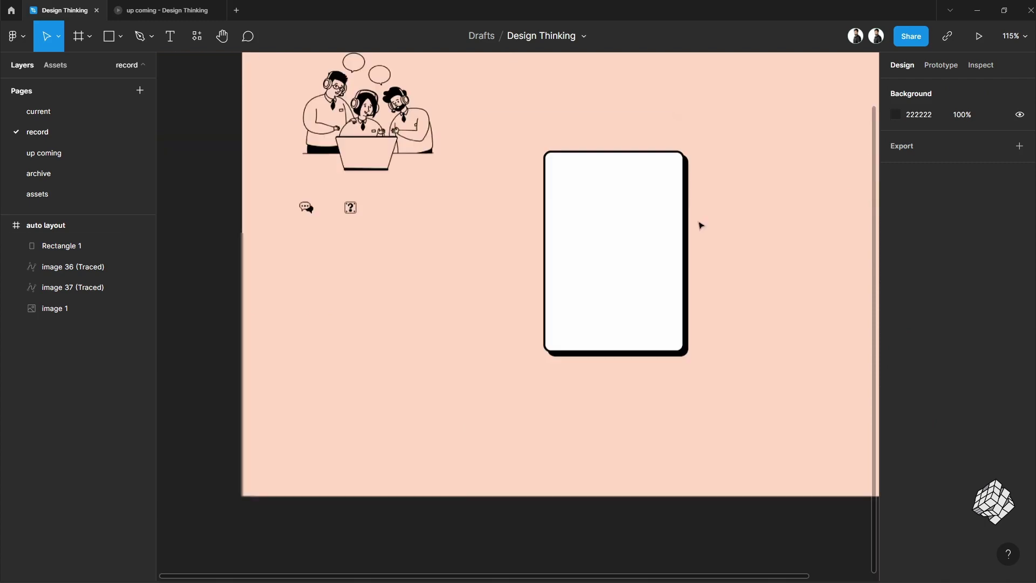
left_click(658, 282)
left_click_drag(693, 266, 637, 282)
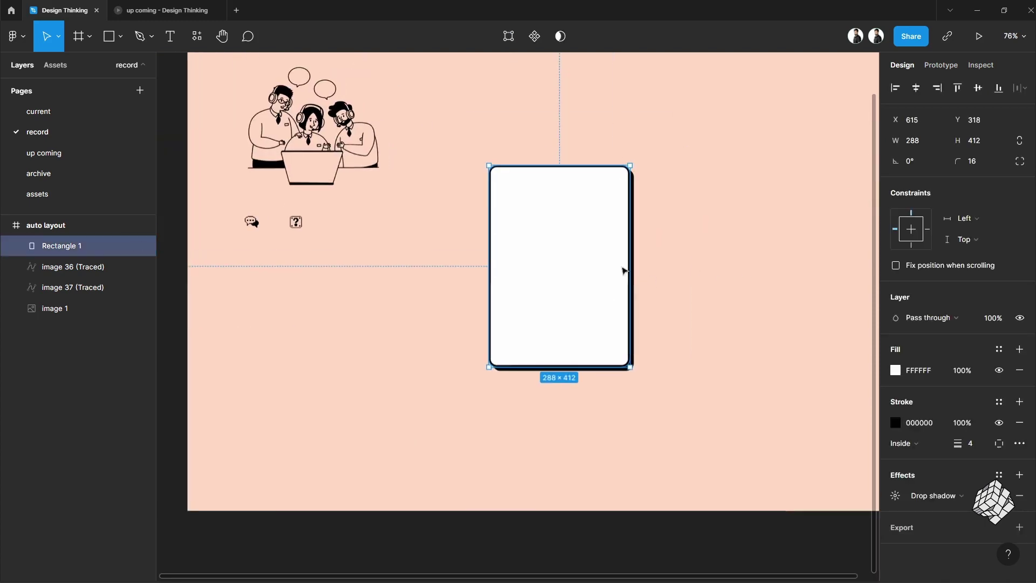
left_click(313, 125)
left_click_drag(313, 124, 730, 227)
- Give the team illustration a corner radius of 8 and a black inside stroke with a thickness of 4
scroll(782, 312, "up", 5)
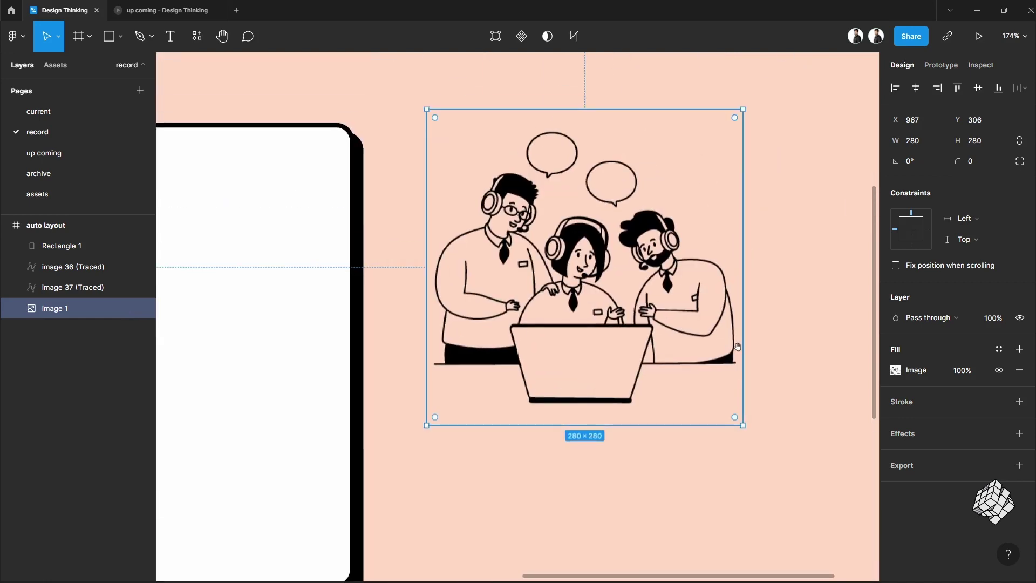
left_click(983, 168)
left_click(939, 413)
left_click(977, 444)
type("4")
key("Return")
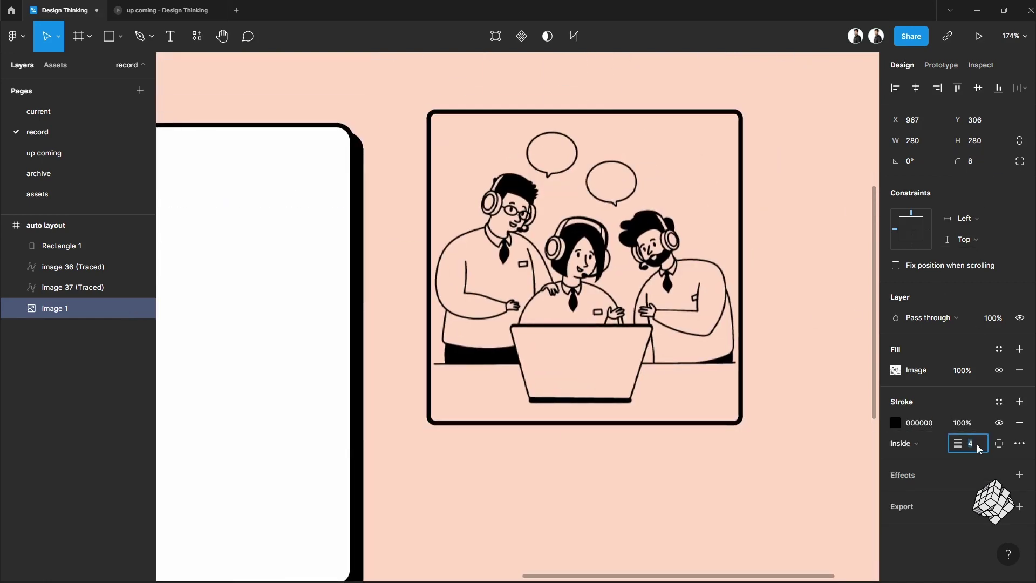
- Add an FFFFD7 fill at 100% opacity to the team illustration and order it beneath the image fill
left_click(1019, 349)
left_click(917, 370)
type("FFFFD7")
key("Tab")
type("100")
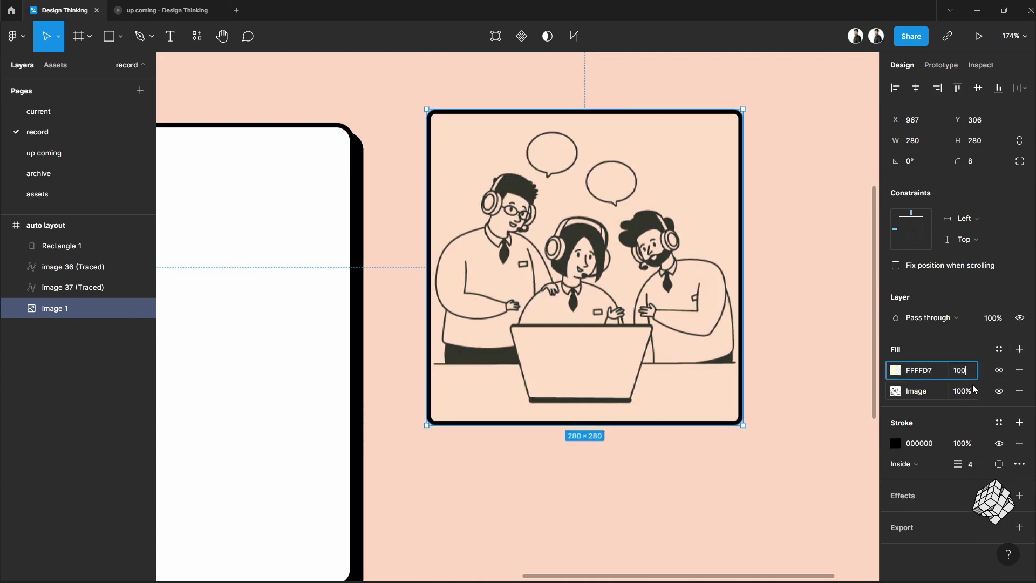
key("Return")
left_click_drag(887, 373, 887, 394)
left_click(831, 367)
- Widen the white rectangle leftward to a width of about 383
scroll(816, 337, "down", 5)
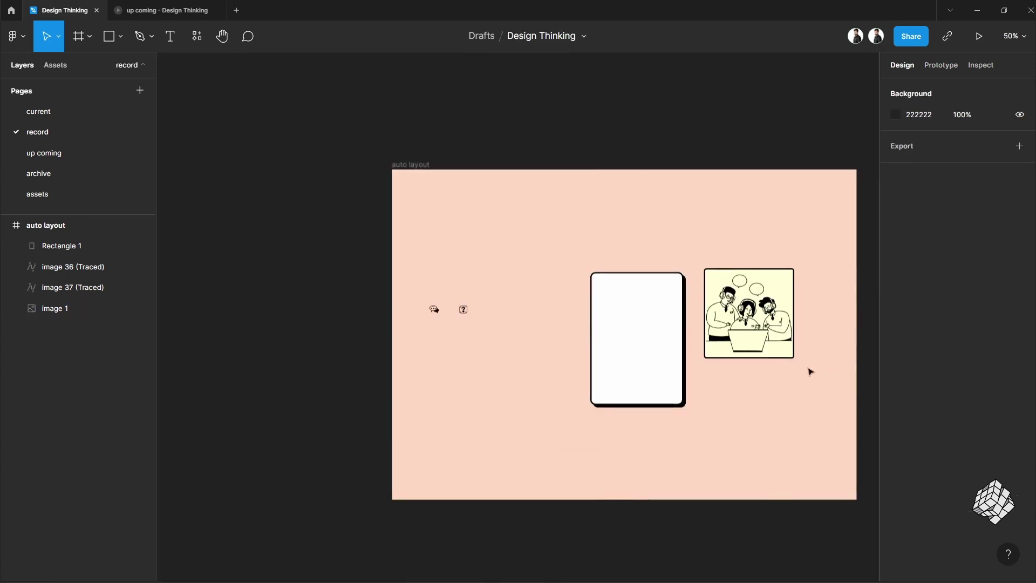
scroll(809, 366, "up", 5)
left_click(469, 313)
left_click(328, 307)
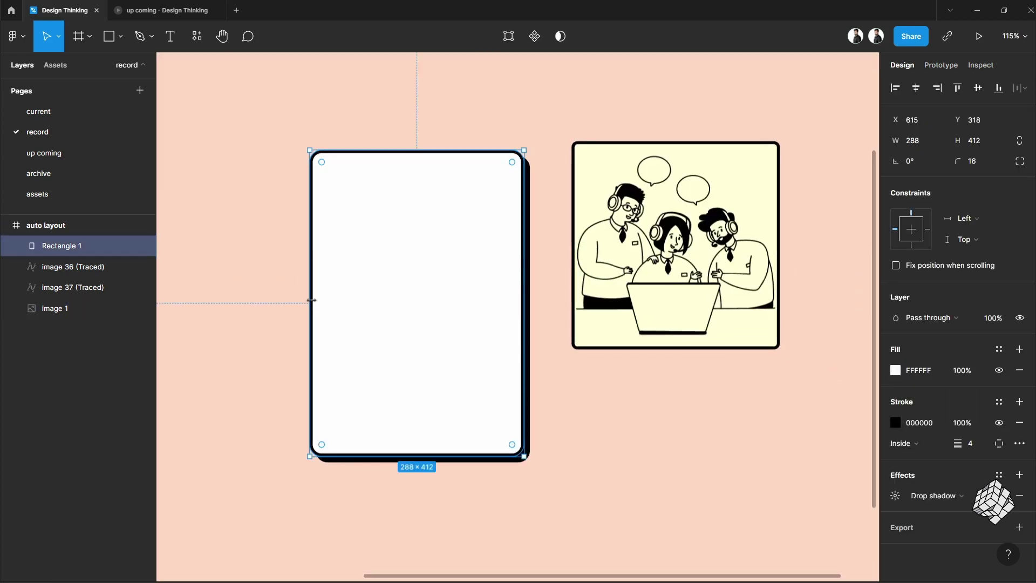
left_click_drag(312, 299, 239, 303)
left_click_drag(480, 343, 533, 354)
- Place the team illustration over the upper part of the white rectangle, bring it to the front and centre it horizontally
left_click(772, 202)
left_click_drag(767, 209, 470, 234)
key("bracketright")
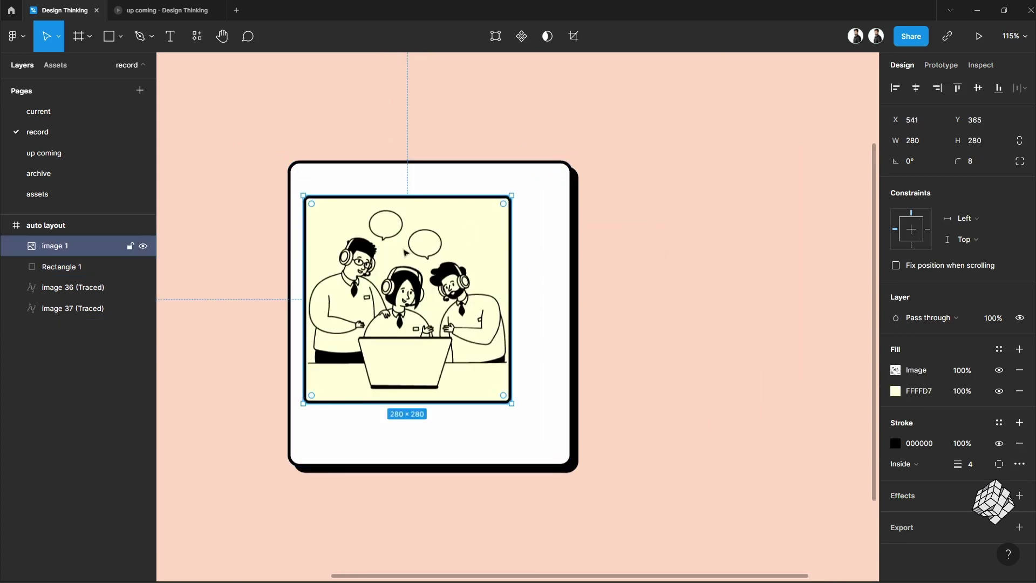
left_click_drag(405, 252, 425, 242)
- Apply auto layout to the team illustration and the white rectangle together, with horizontal direction and left-centre alignment
left_click(260, 184)
left_click_drag(260, 183, 318, 162)
left_click_drag(279, 112, 721, 500)
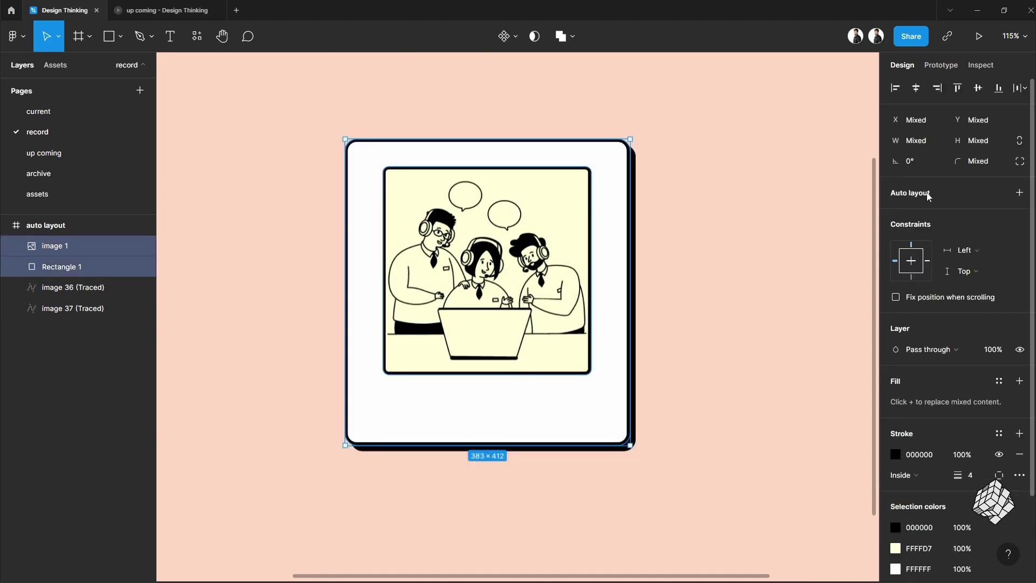
key("shift+a")
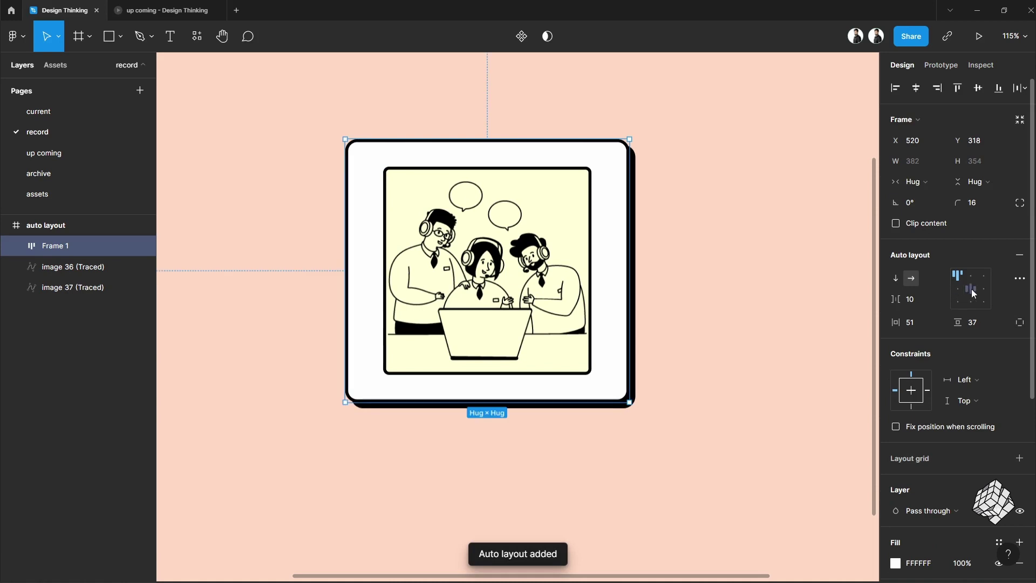
left_click(961, 291)
- Set the card's auto layout item spacing to 12 and both its horizontal and vertical padding to 32
left_click(926, 300)
type("12")
left_click(929, 323)
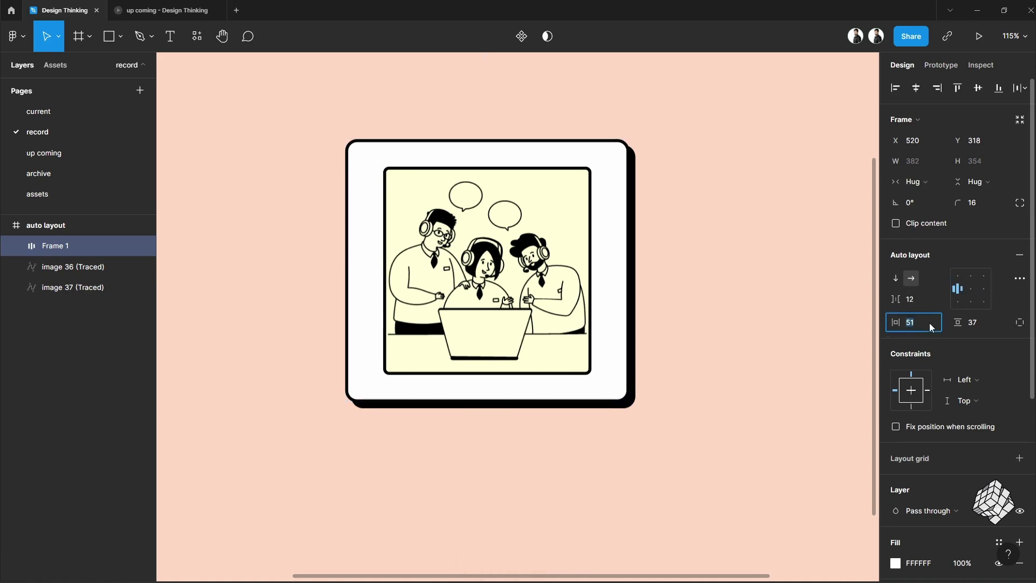
type("32")
left_click(976, 320)
type("32")
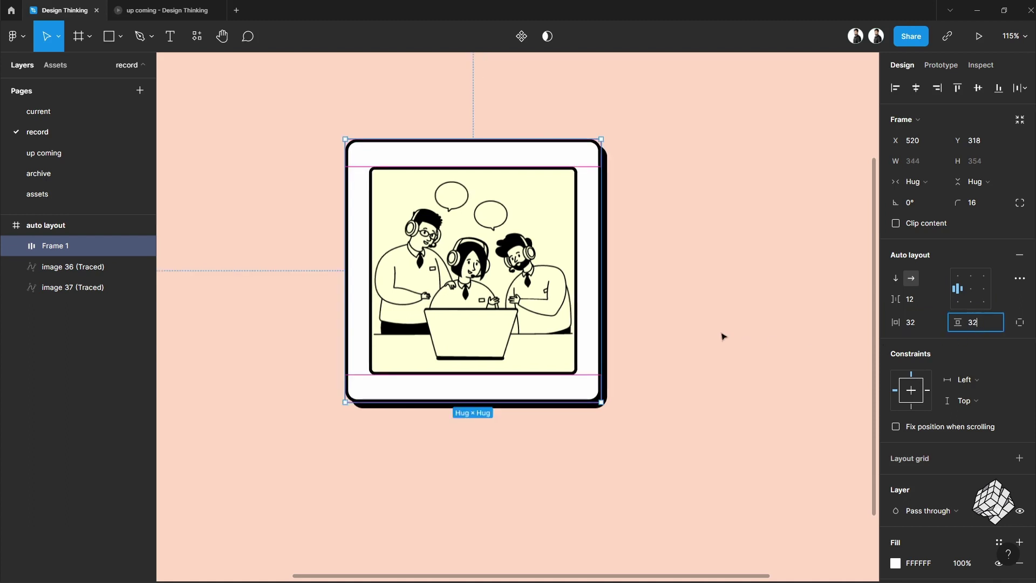
left_click(723, 337)
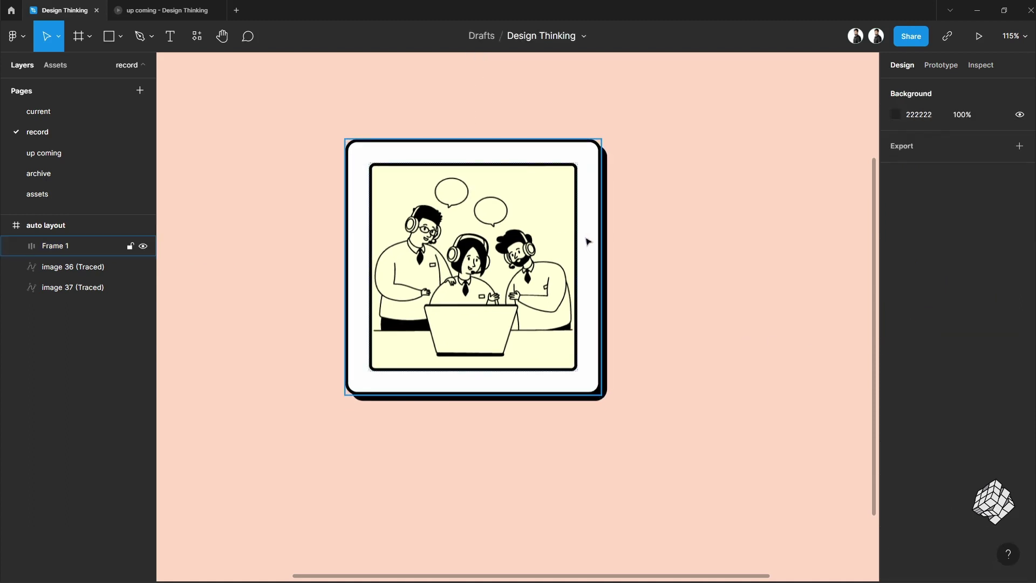
- Adjust the card's horizontal and vertical auto layout padding directly on the canvas, including opposite sides together
left_click(588, 266)
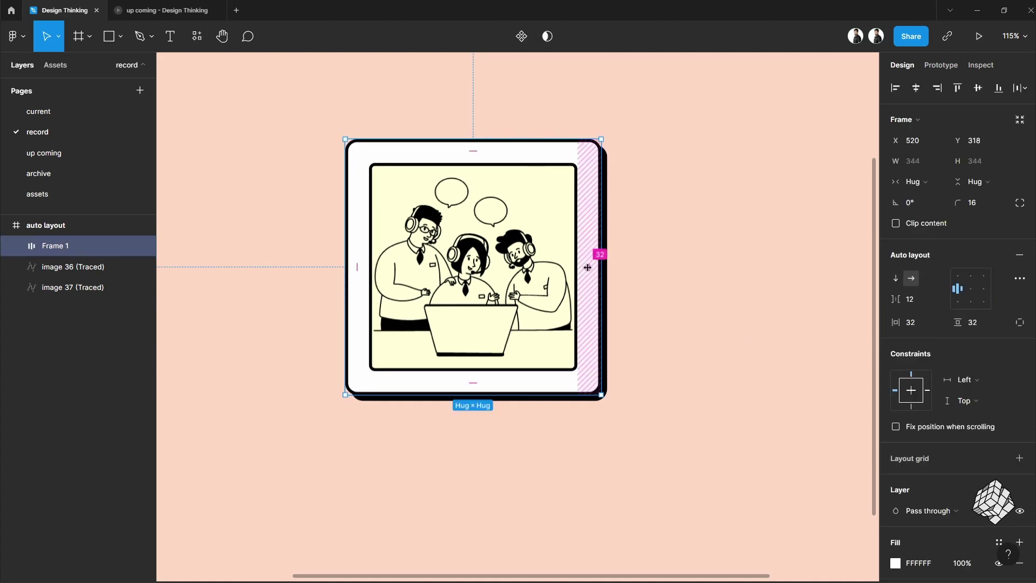
key("alt")
key("shift")
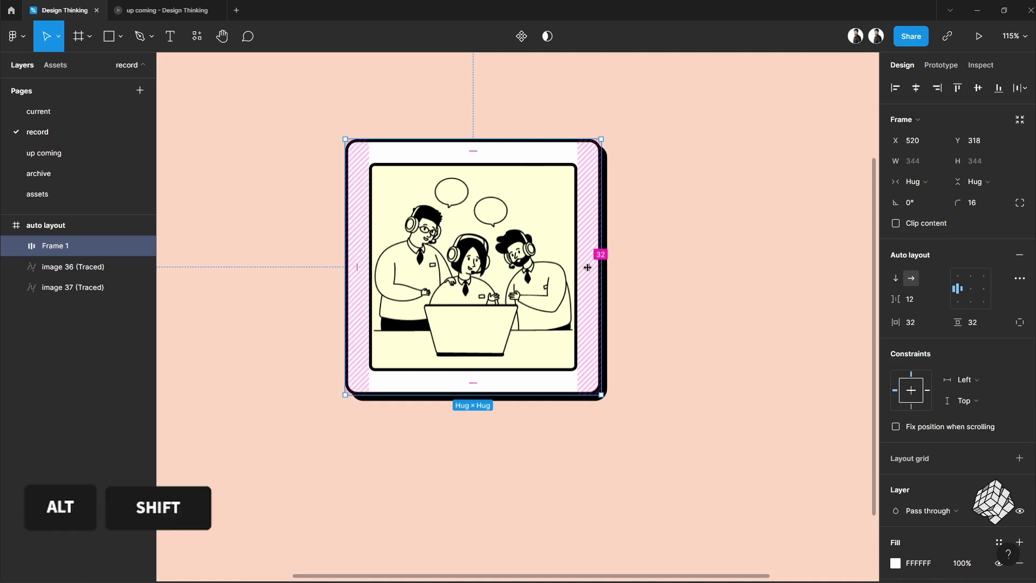
left_click_drag(587, 268, 606, 277)
mouse_move(485, 155)
left_mouse_down()
mouse_move(484, 102)
mouse_move(486, 188)
mouse_move(487, 163)
left_mouse_up()
- Set the card's horizontal and vertical padding to 32
left_click(912, 325)
type("32")
left_click(979, 326)
type("32")
left_click(784, 293)
- Add the text "Free live support" beside the card and place it level with the lower part of the illustration
scroll(784, 293, "right", 3)
left_click(171, 39)
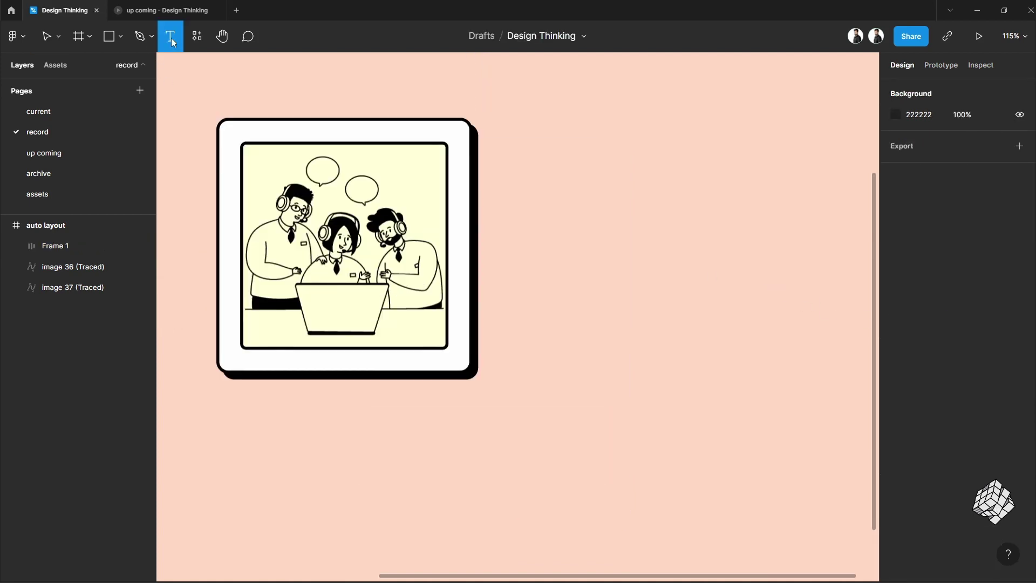
left_click(742, 233)
type("Free live su")
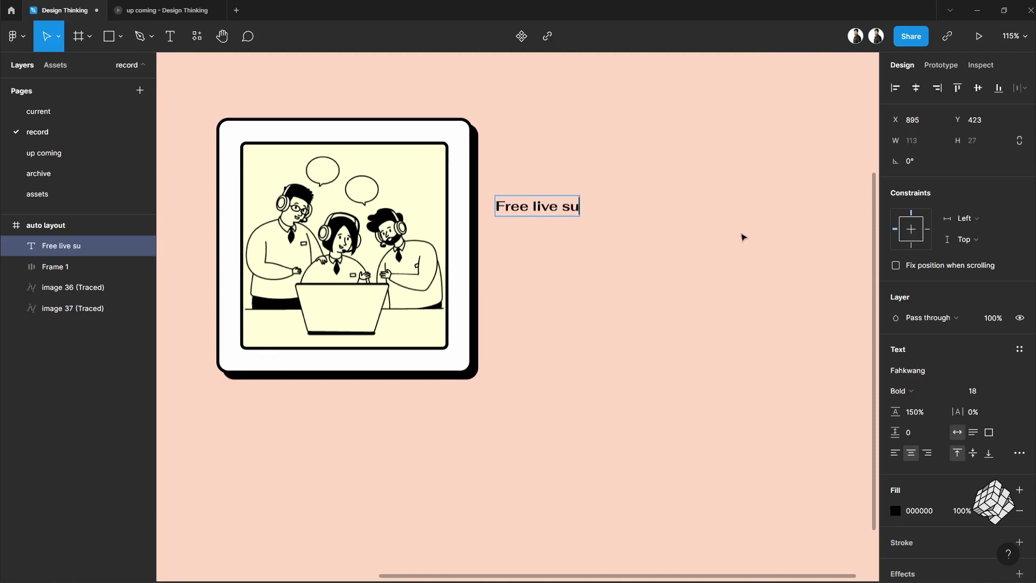
type("pport")
left_click_drag(564, 208, 623, 282)
- Set the "Free live support" heading's font size to 28 and paste the copied purple as its fill
left_click(985, 390)
type("28")
key("Return")
left_click(923, 514)
key("ctrl+v")
left_click(660, 426)
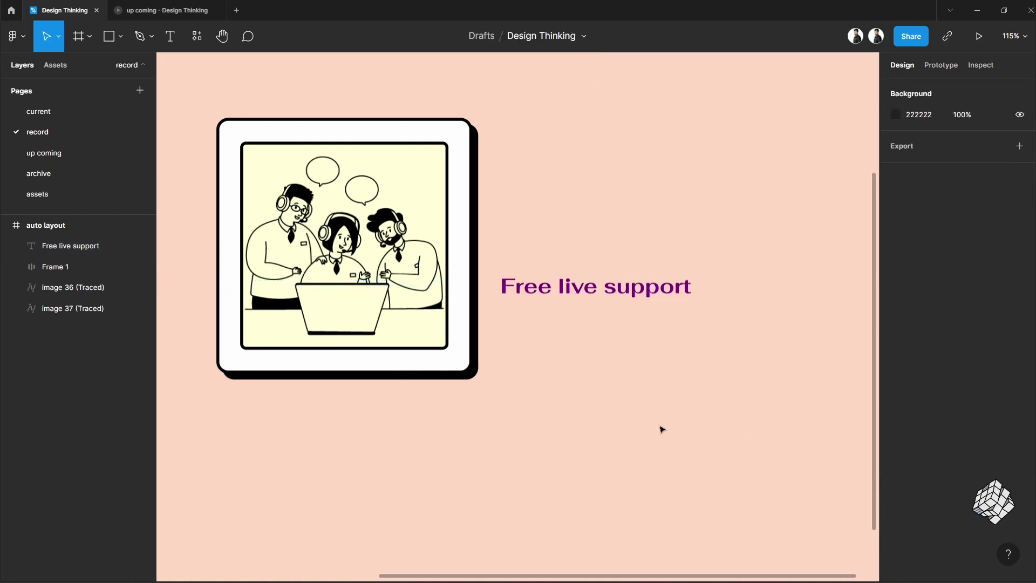
- Paste the body paragraph starting "We're always here whenever you need us" and position it below the heading
left_click_drag(565, 301, 563, 269)
key("ctrl+v")
left_click_drag(622, 316, 629, 312)
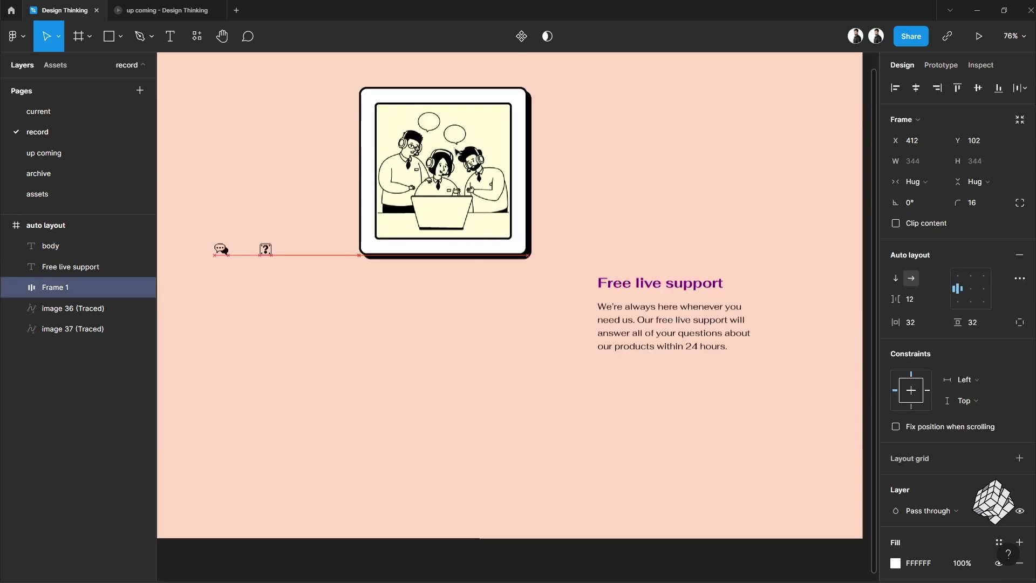
- Move the card to X 364, Y 90 and place the heading and body text inside it after the illustration
left_click_drag(443, 171, 419, 165)
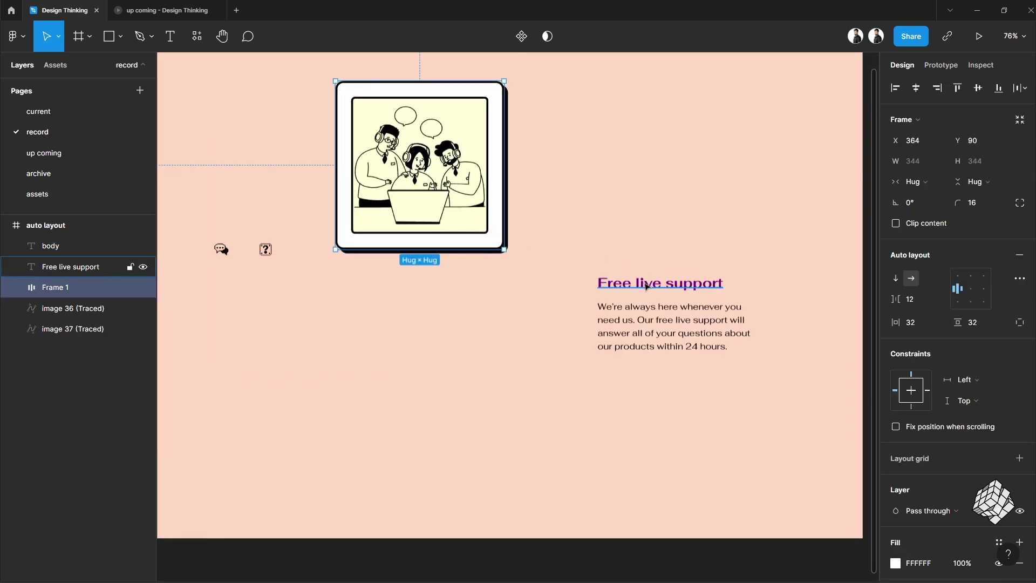
left_click_drag(645, 286, 495, 179)
left_click_drag(672, 334, 634, 199)
left_click_drag(671, 315, 656, 351)
left_click(590, 309)
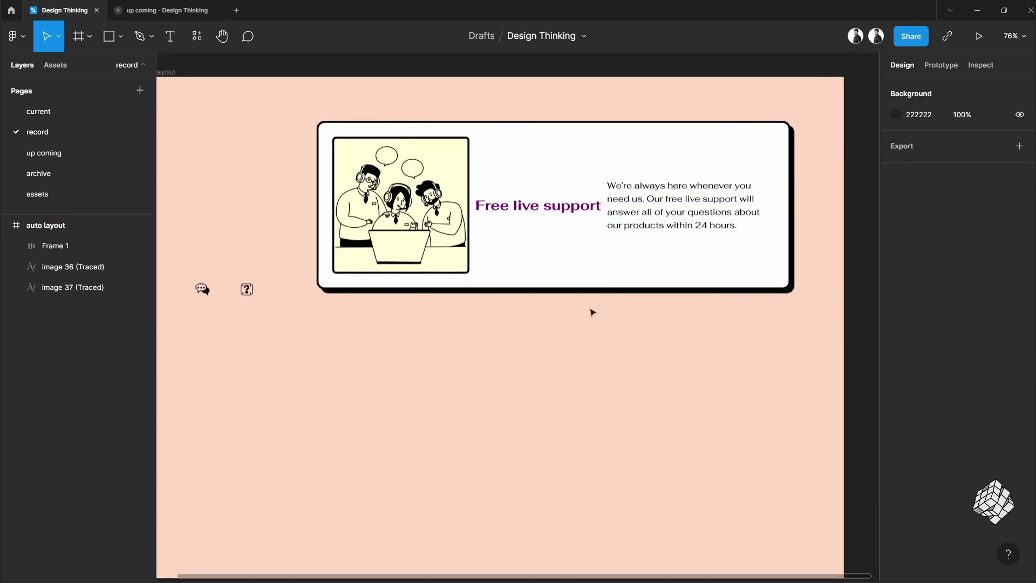
- Switch the card's auto layout to vertical direction and set the body text to auto height
left_click(522, 145)
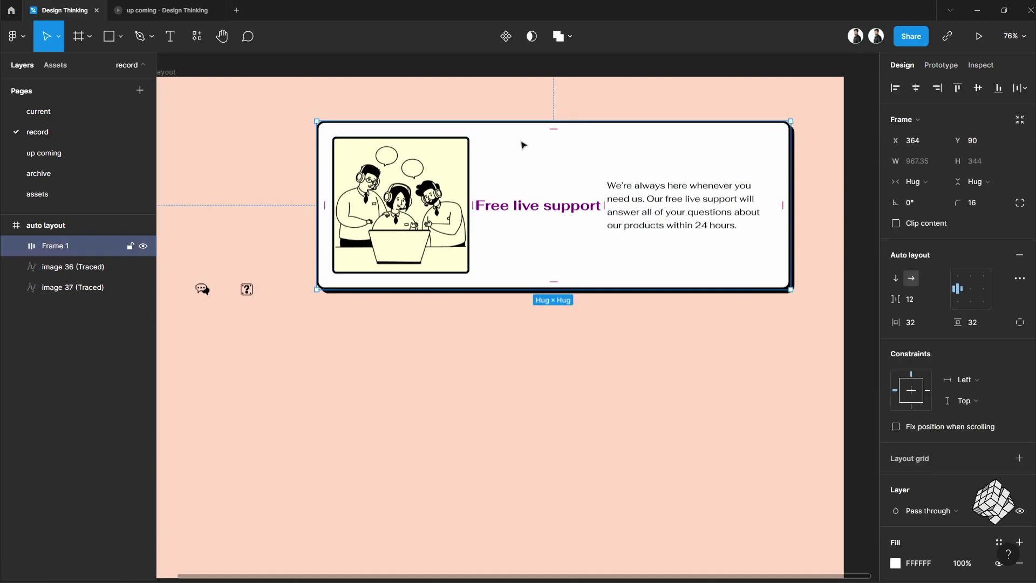
left_click(896, 283)
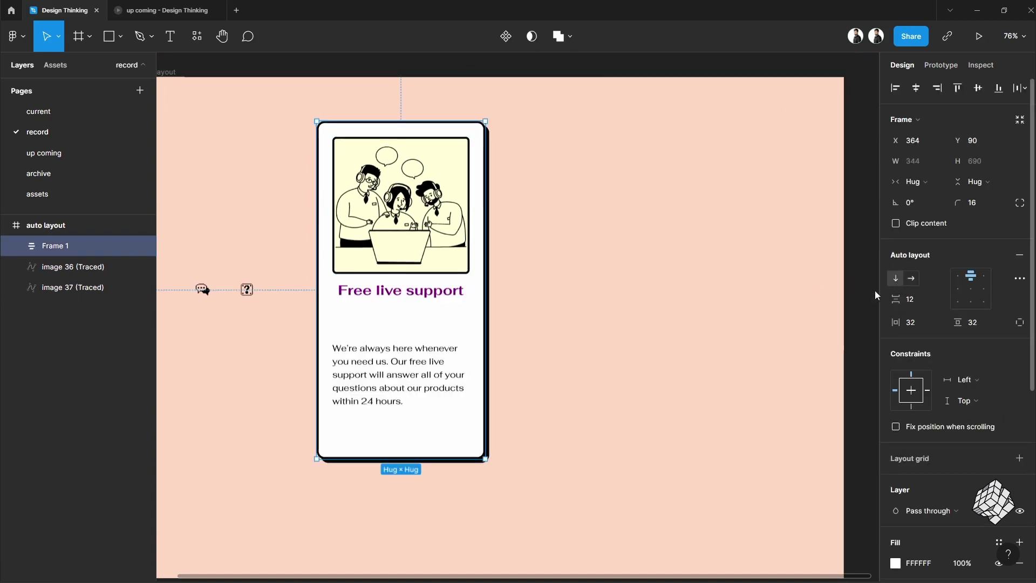
left_click(396, 368)
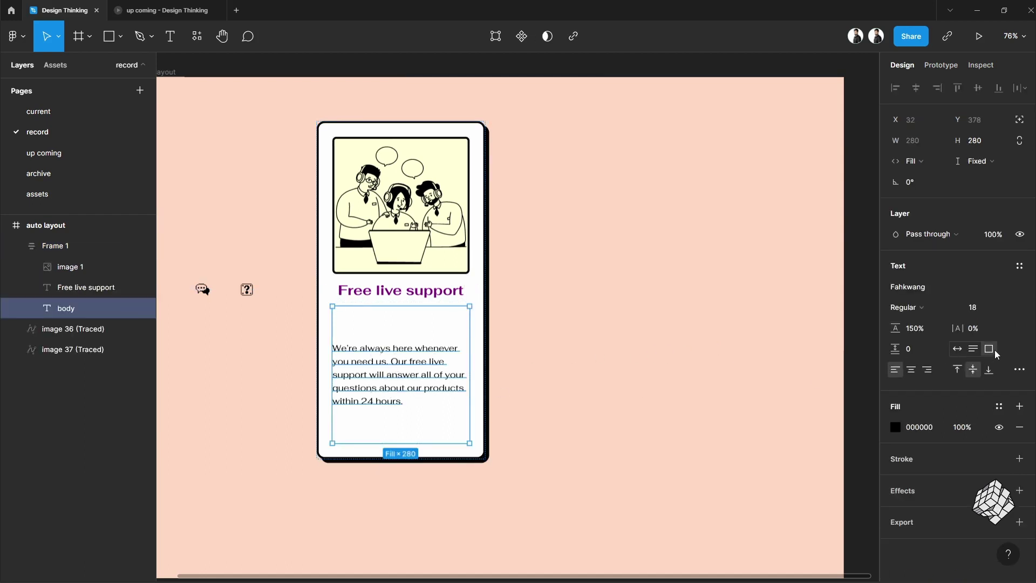
left_click(975, 354)
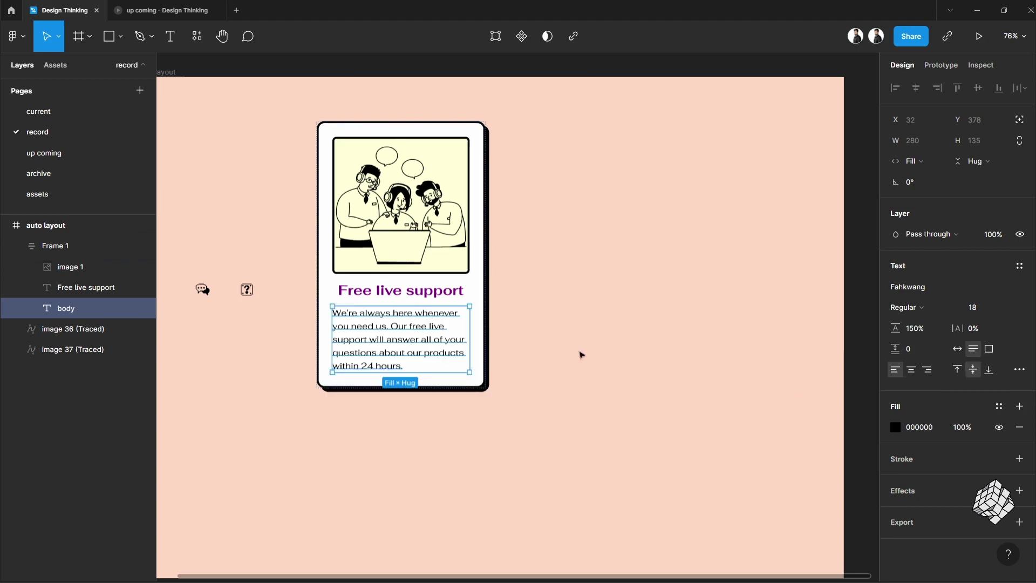
- Move the card to about X 627, Y 161 and align its contents left-centre
left_click(459, 134)
left_click_drag(458, 133, 587, 169)
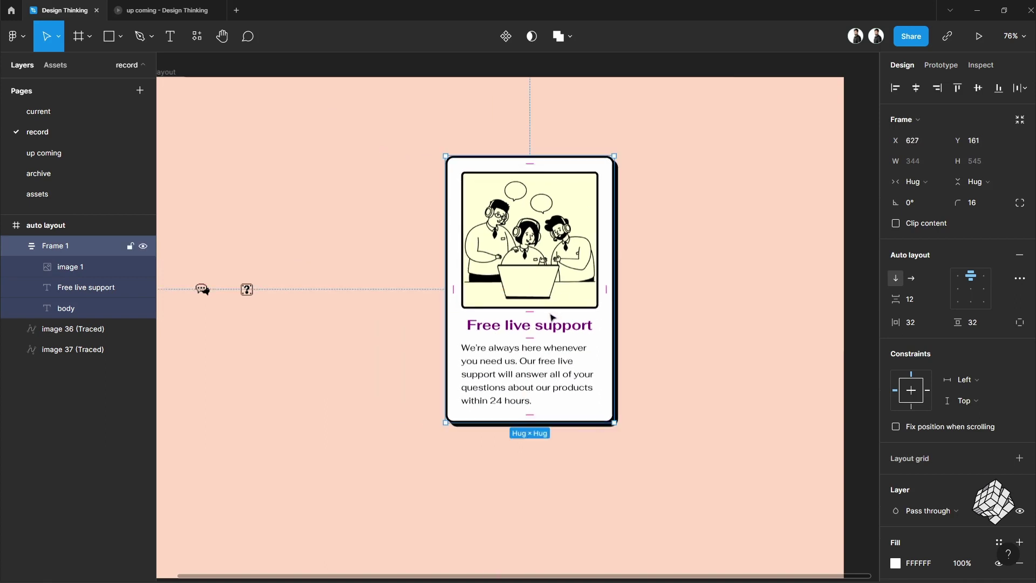
left_click(959, 289)
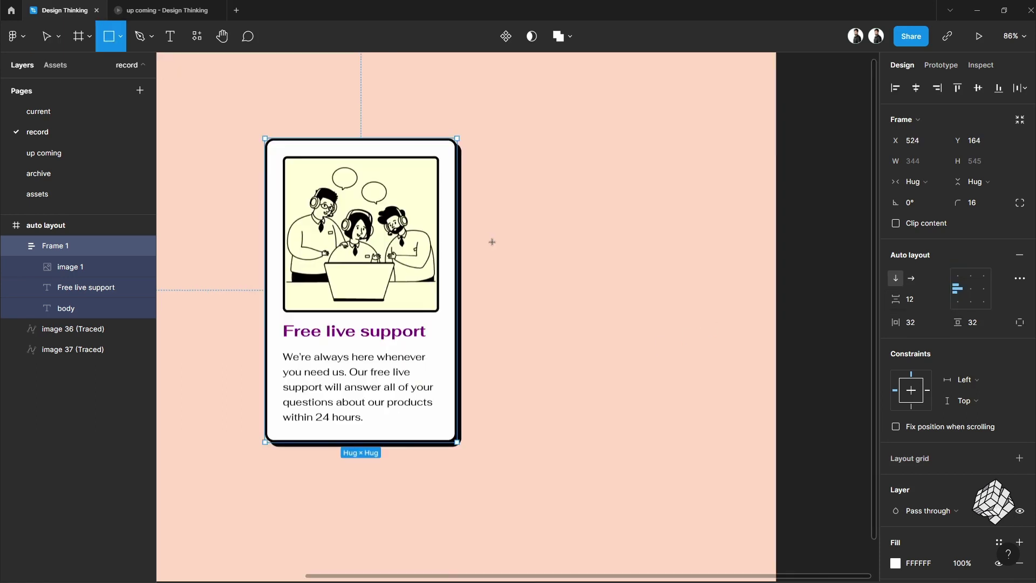
- Draw a rectangle about 67 high beside the card and add the text "Live Chat" on it
left_click_drag(504, 241, 627, 282)
scroll(567, 260, "up", 3)
key("t")
left_click(568, 259)
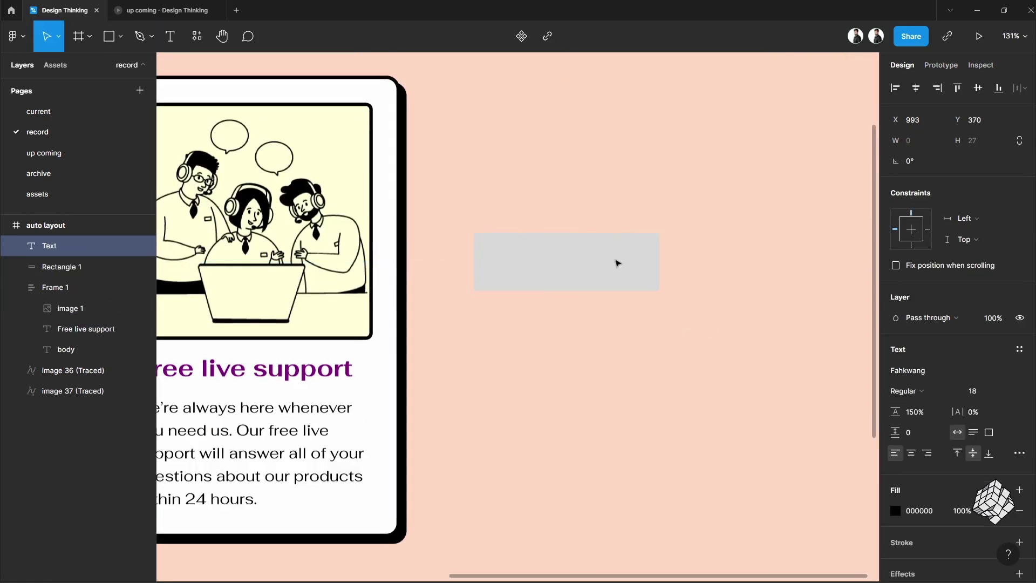
type("Live Chat")
key("Escape")
- Make the "Live Chat" text SemiBold and apply auto layout to it together with the rectangle
left_click(907, 391)
left_click(943, 421)
left_click_drag(502, 209, 588, 321)
key("shift+a")
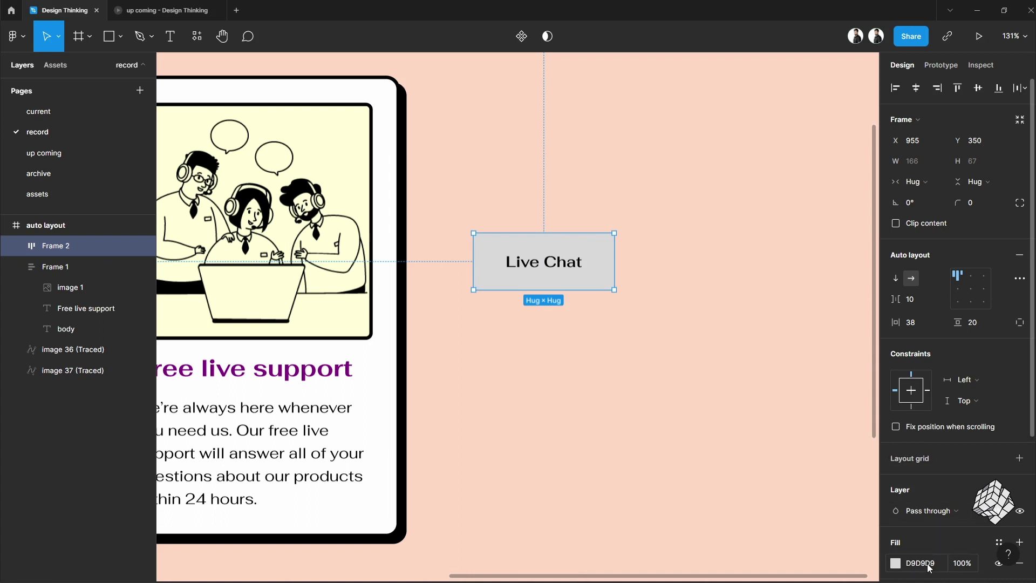
- Fill the Live Chat button with 800080 and colour its text white
left_click(927, 565)
type("800080")
left_click(594, 343)
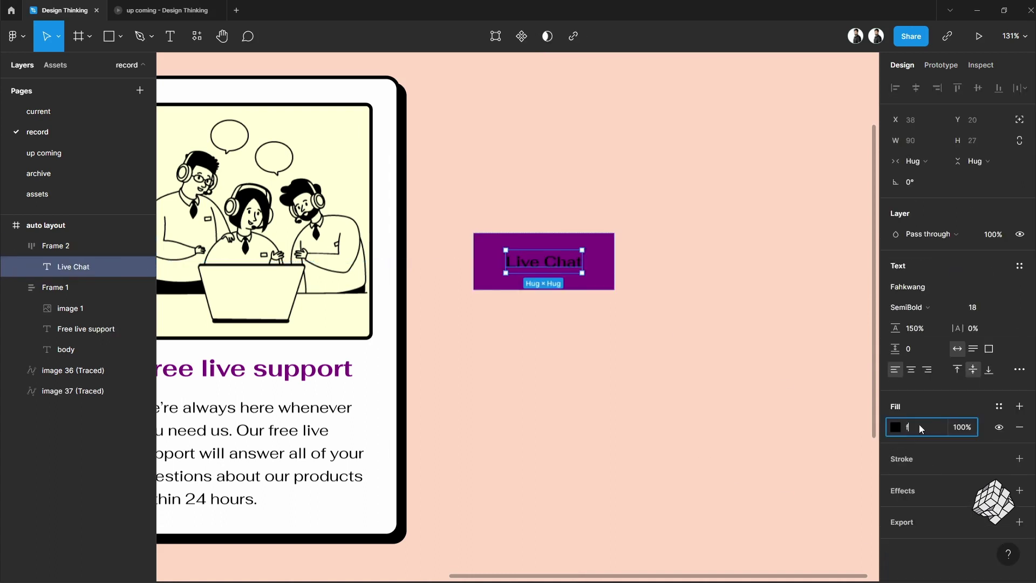
key("Return")
left_click(820, 403)
- Centre the Live Chat button's contents and set its spacing to 12, horizontal padding to 24 and vertical padding to 8
left_click(567, 272)
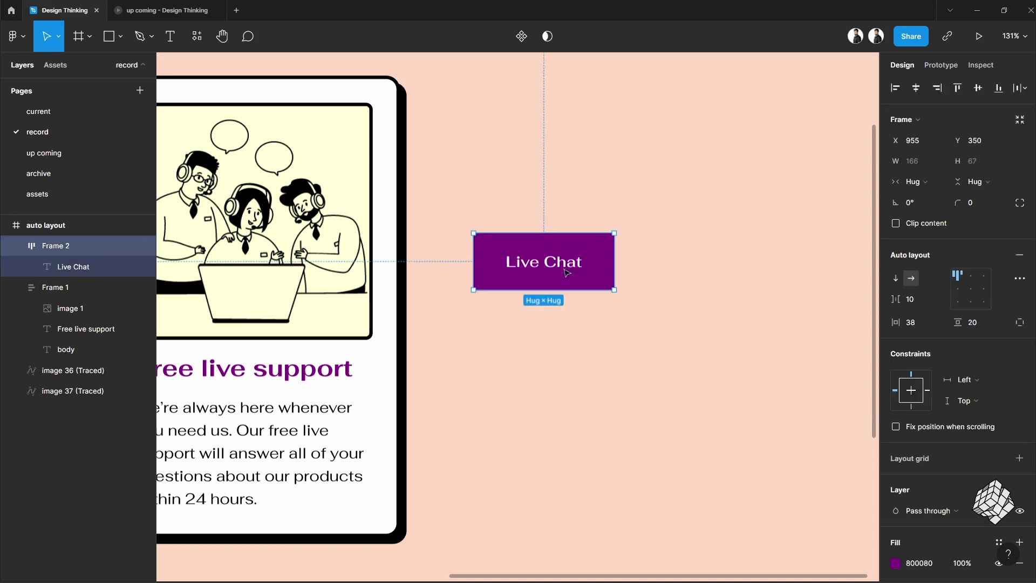
left_click(974, 289)
left_click(918, 305)
type("12")
left_click(921, 322)
type("24")
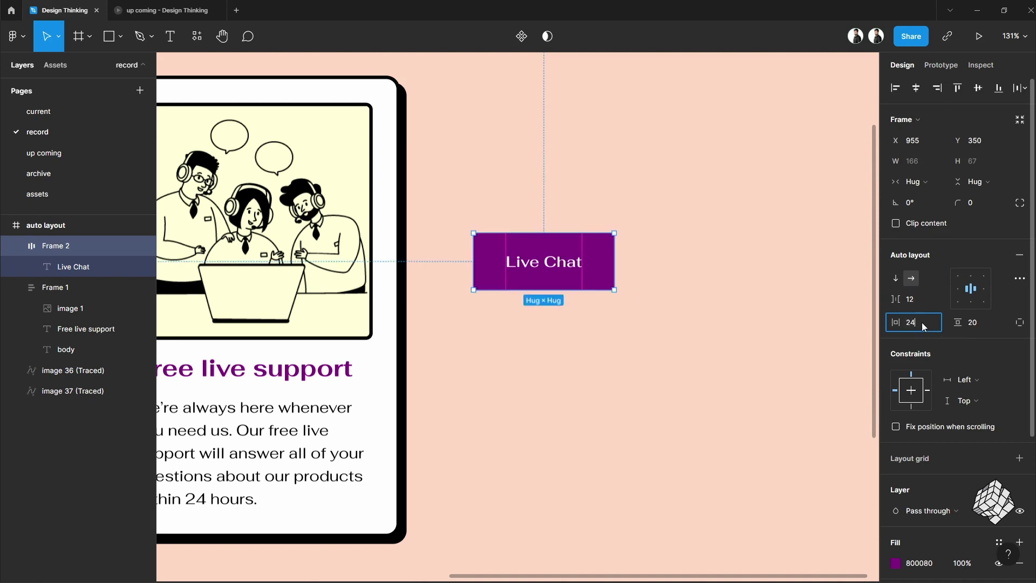
left_click(977, 319)
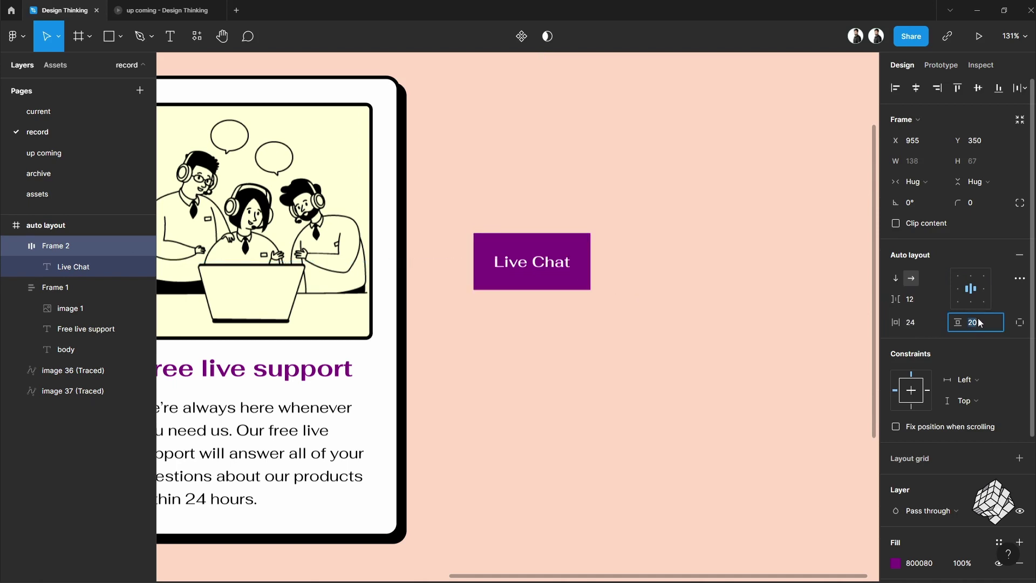
left_click(495, 361)
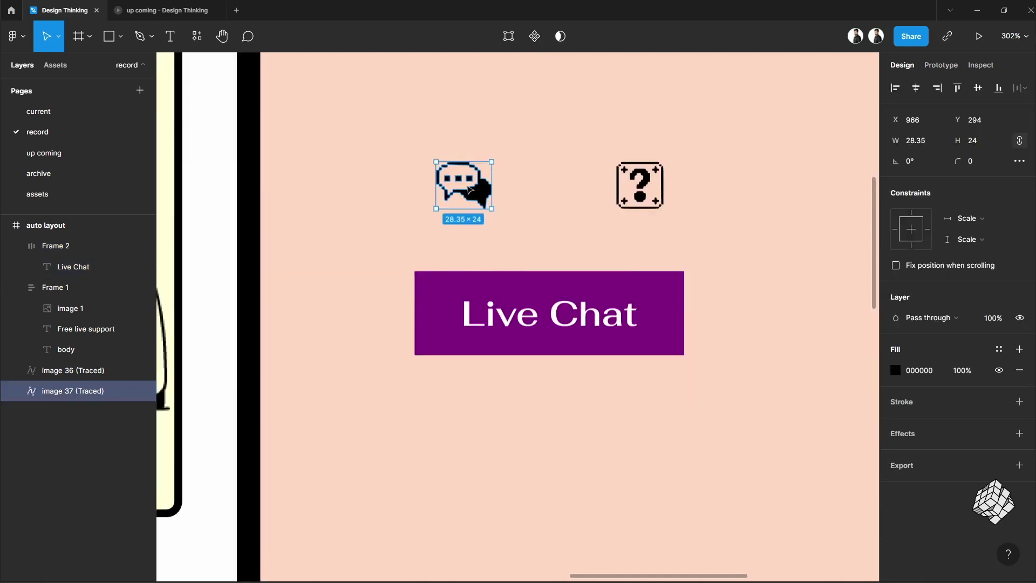
- Place the speech-bubble icon before the "Live Chat" text inside the button and fill it with FFFFFF
left_click_drag(462, 193, 472, 385)
type("ffffff")
key("Return")
left_click(636, 435)
scroll(636, 435, "right", 1)
- Give the Live Chat button a black outside stroke with a weight of 2
left_click(637, 335)
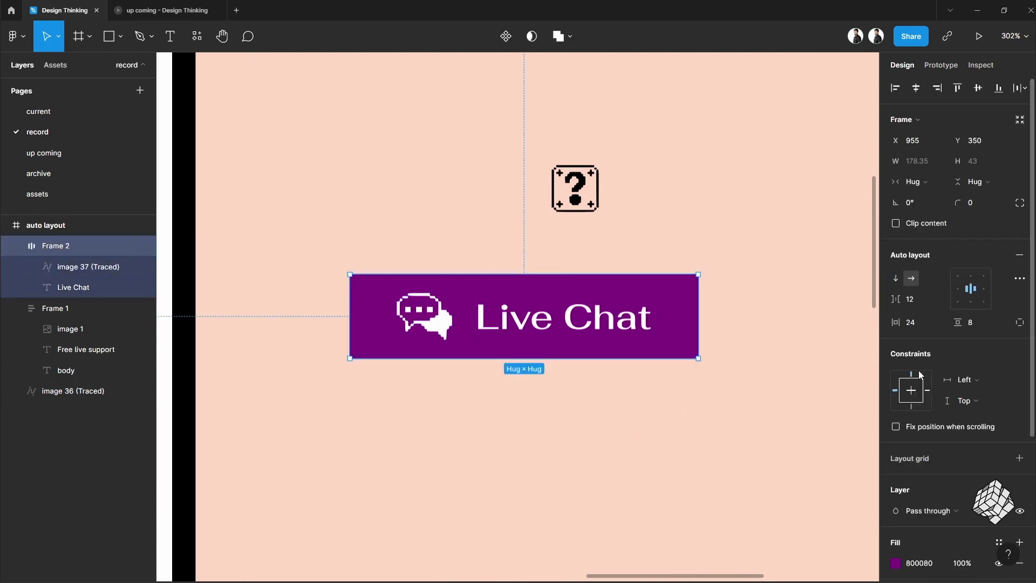
scroll(924, 385, "down", 3)
left_click(1019, 432)
left_click(972, 477)
type("4")
key("Return")
left_click(971, 474)
type("2")
key("Return")
left_click(904, 474)
left_click(916, 490)
scroll(936, 488, "down", 2)
- Add a black drop shadow to the Live Chat button with X 2, Y 2, blur 0 and 100% opacity
left_click(916, 505)
left_click(895, 520)
left_click(770, 503)
key("Down")
key("Down")
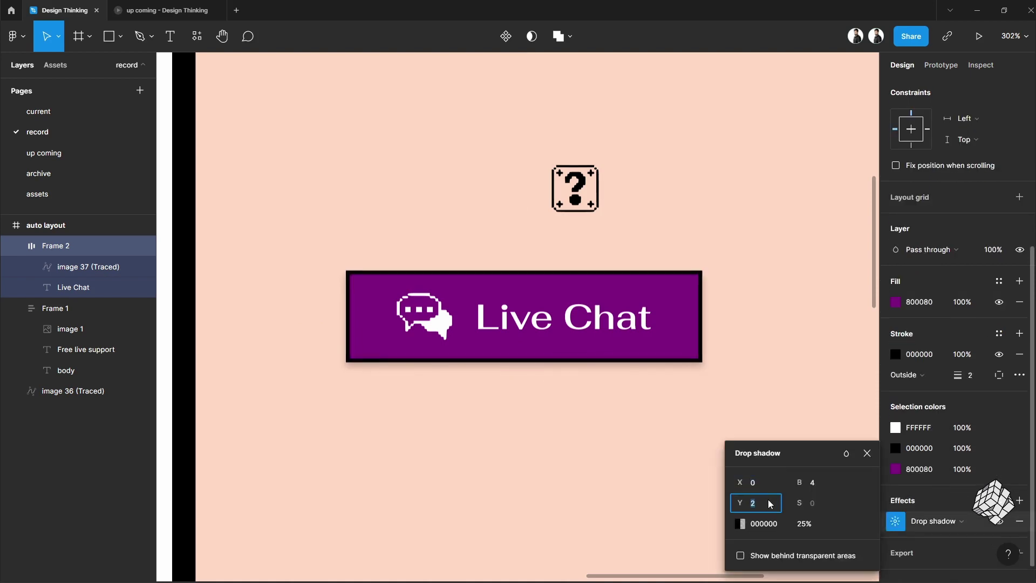
left_click(770, 482)
key("Up")
key("Up")
left_click(820, 481)
type("0")
left_click(806, 523)
type("100")
key("Return")
left_click(866, 452)
- Duplicate the Live Chat button below the original and replace the copy's speech-bubble icon with the cut question-mark icon
scroll(549, 258, "down", 4)
left_click_drag(548, 278, 561, 358)
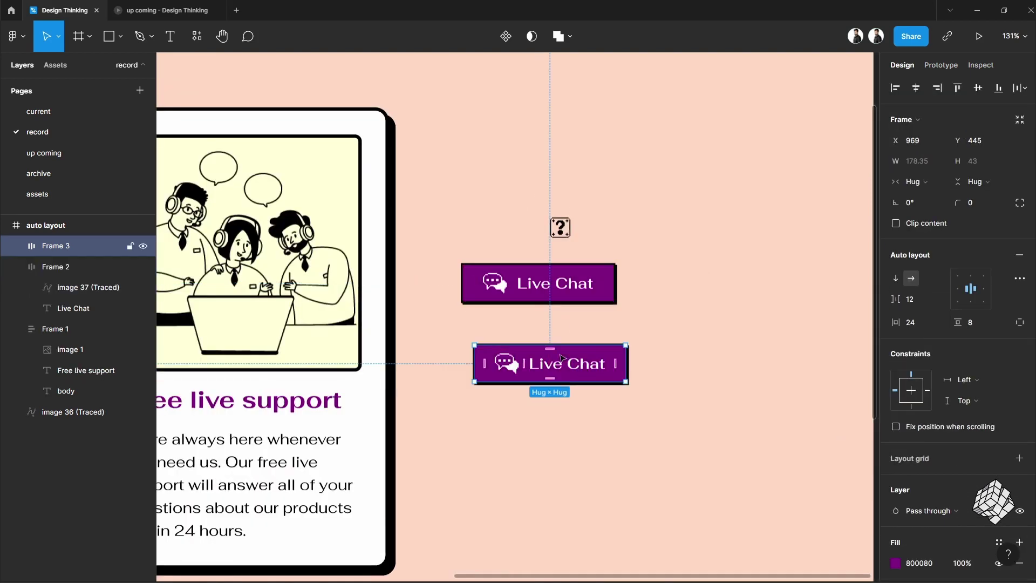
right_click(552, 226)
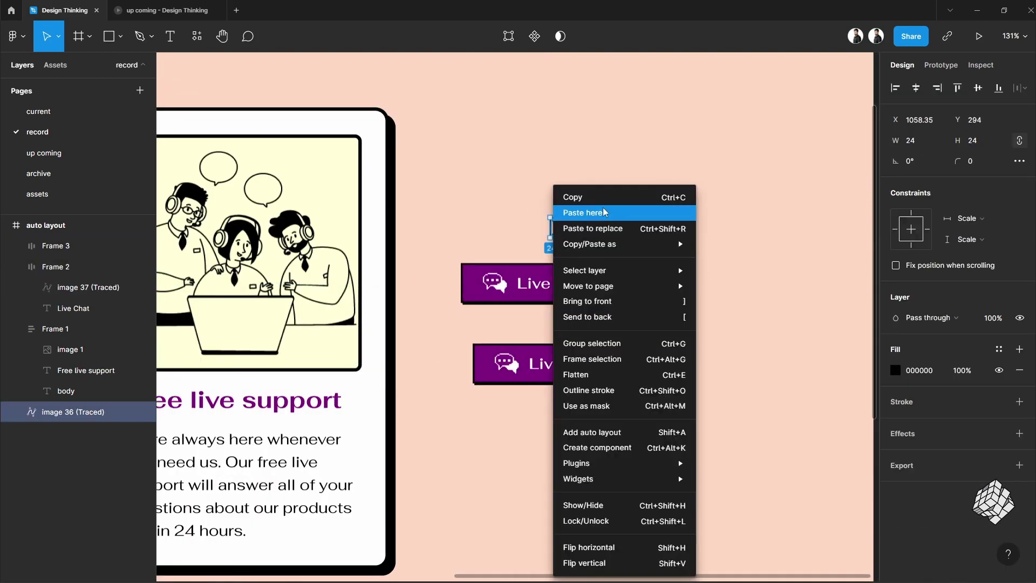
left_click(626, 171)
key("ctrl+x")
scroll(504, 381, "up", 5)
double_click(514, 310)
key("ctrl+shift+r")
scroll(526, 350, "down", 6)
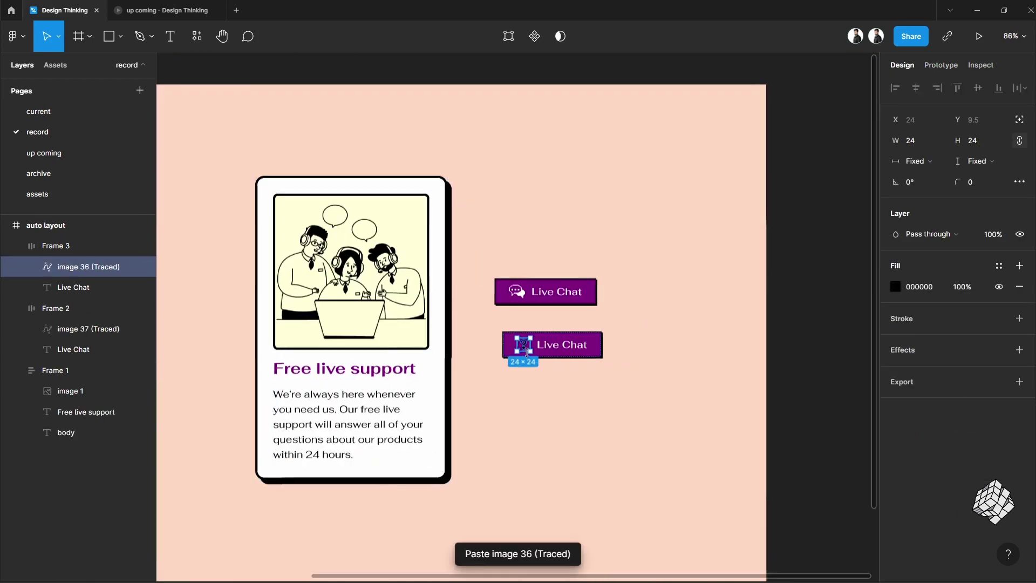
- Copy the pale yellow FFFFD7 from the team illustration's background and apply it as the duplicated button's fill
double_click(405, 302)
left_click(919, 308)
key("ctrl+c")
scroll(595, 381, "up", 3)
left_click(585, 332)
left_click(920, 509)
key("ctrl+v")
left_click(597, 451)
- Colour the duplicated button's text 000000 and change its label to "FAQs"
scroll(561, 377, "up", 5)
double_click(521, 253)
left_click(932, 424)
type("000000")
key("Return")
key("Return")
type("FAQs")
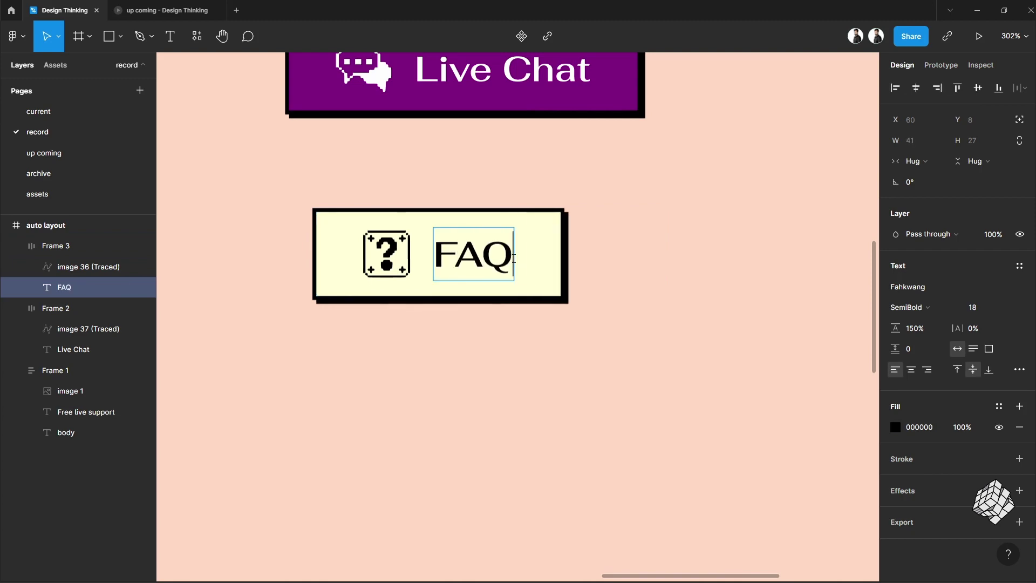
key("Escape")
- Place the Live Chat button inside the card under the body text, with the FAQs button beneath it
scroll(573, 375, "down", 5)
left_click_drag(573, 375, 774, 327)
left_click(718, 180)
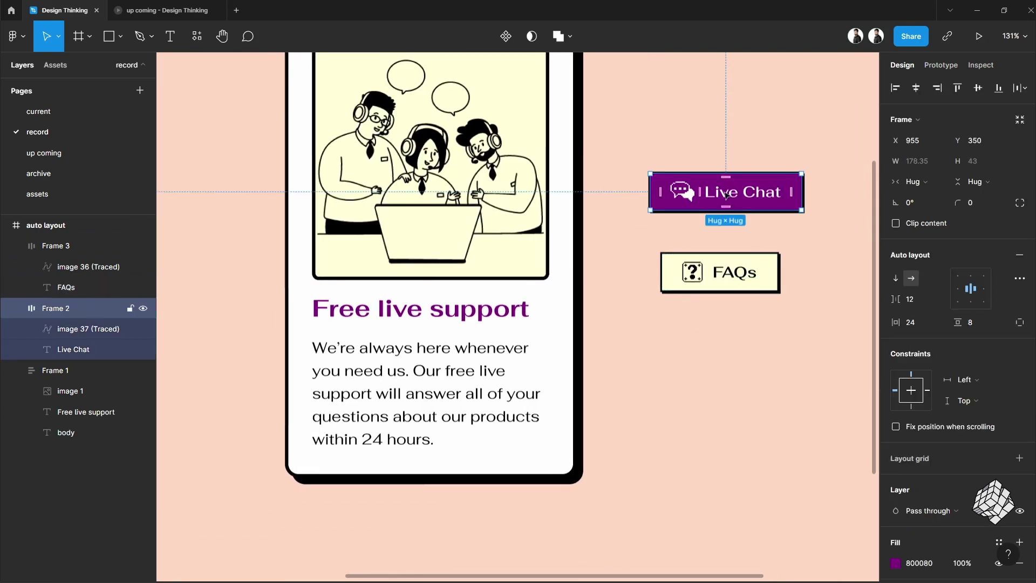
left_click_drag(724, 193, 674, 264)
left_click_drag(683, 216, 418, 449)
scroll(418, 450, "down", 3)
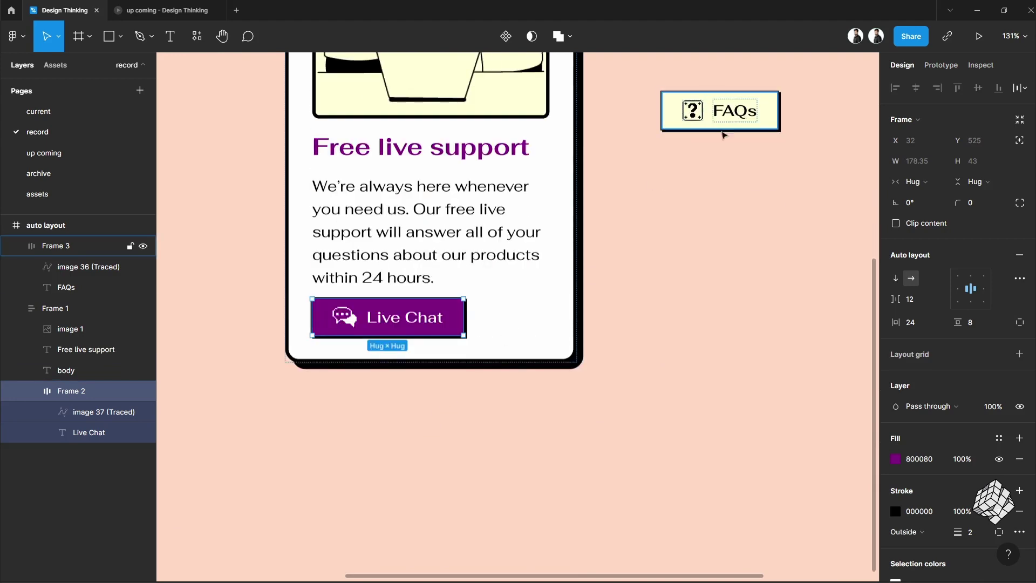
left_click_drag(712, 124, 478, 348)
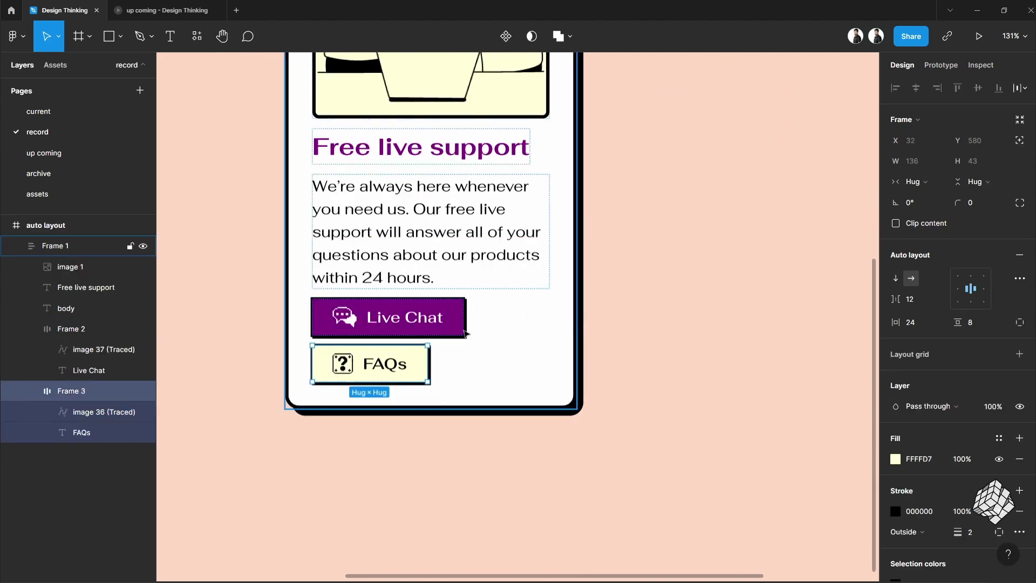
- Select the Live Chat and FAQs buttons together and wrap them in their own auto layout
left_click(434, 329)
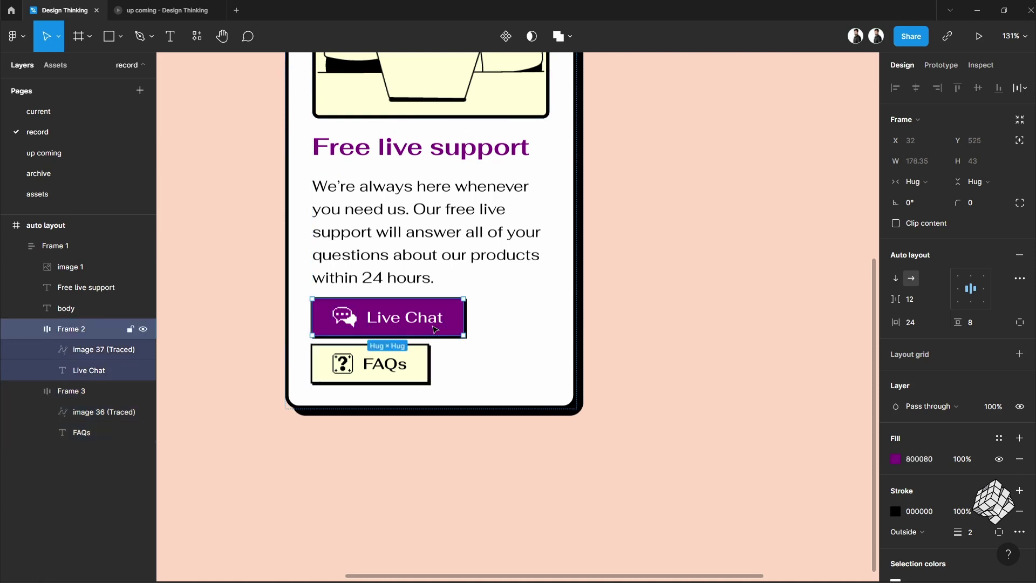
left_click(418, 369, "shift")
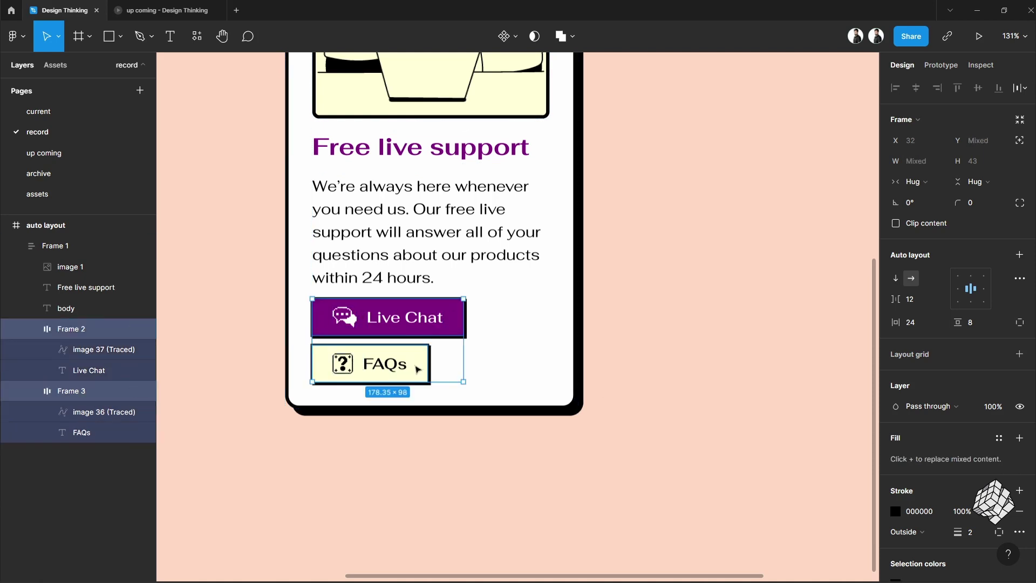
right_click(417, 369)
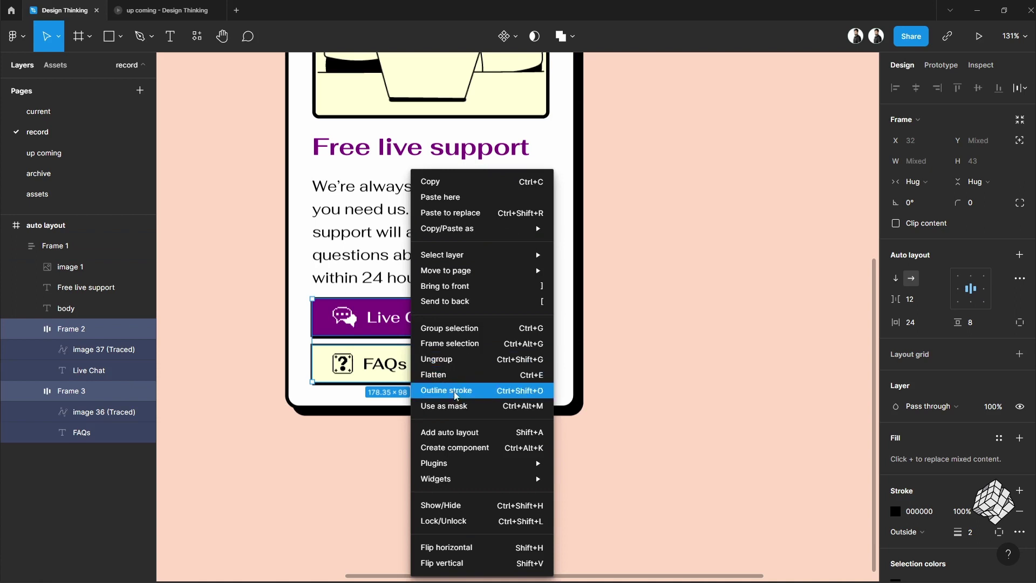
left_click(499, 432)
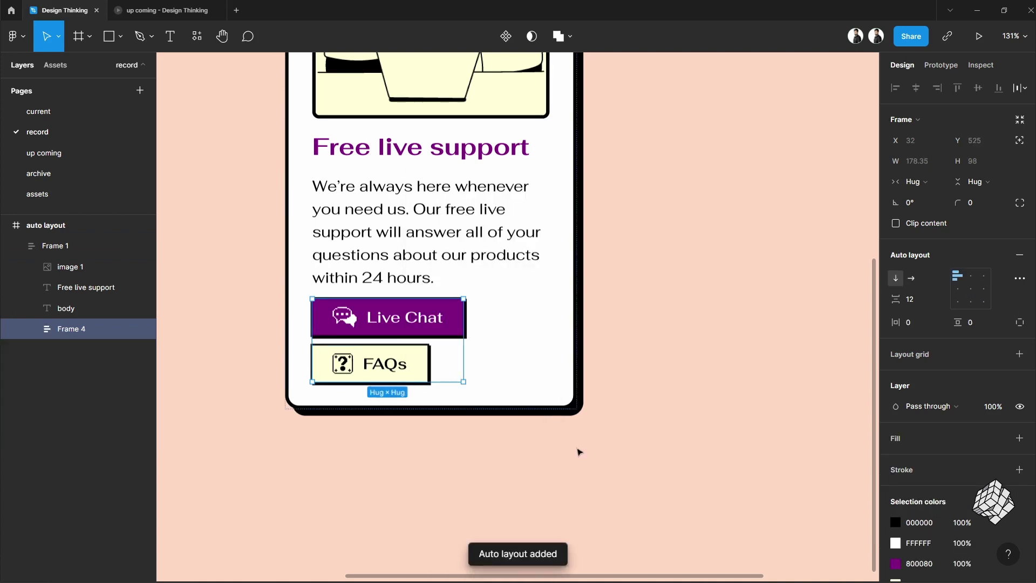
- Set the button group's auto layout to horizontal direction with an item spacing of 24
left_click(911, 278)
left_click(920, 306)
type("24")
key("Return")
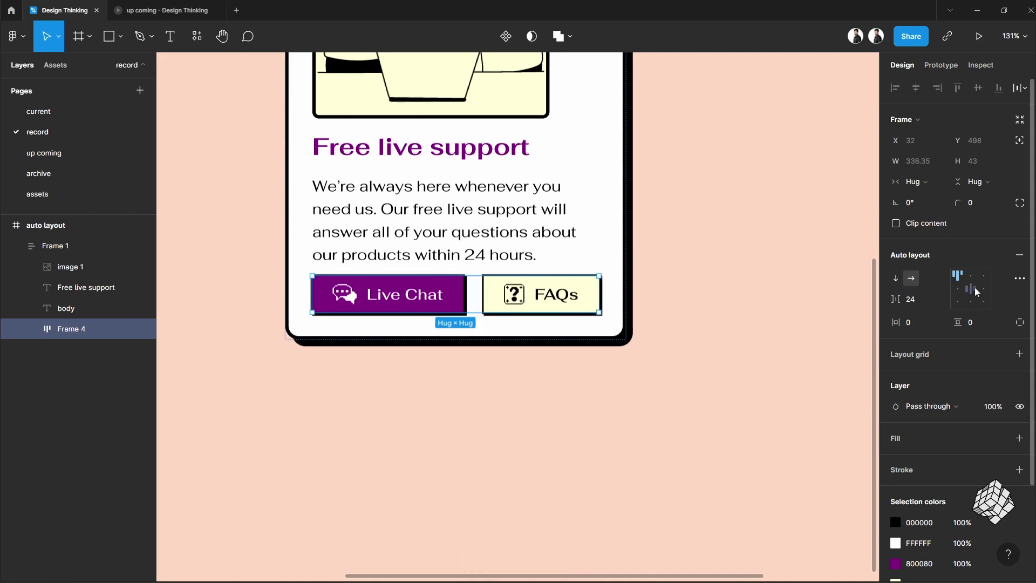
- Set both the width and the height of the card's illustration to Fill container
left_click(740, 319)
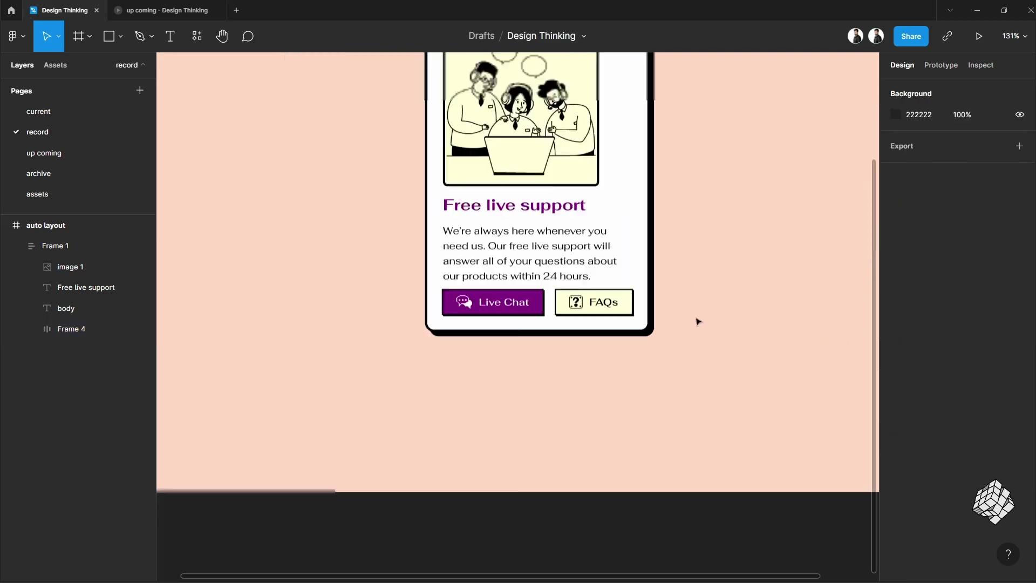
scroll(698, 319, "down", 1)
left_click_drag(710, 282, 601, 332)
scroll(548, 322, "up", 1)
left_click(485, 216, "ctrl")
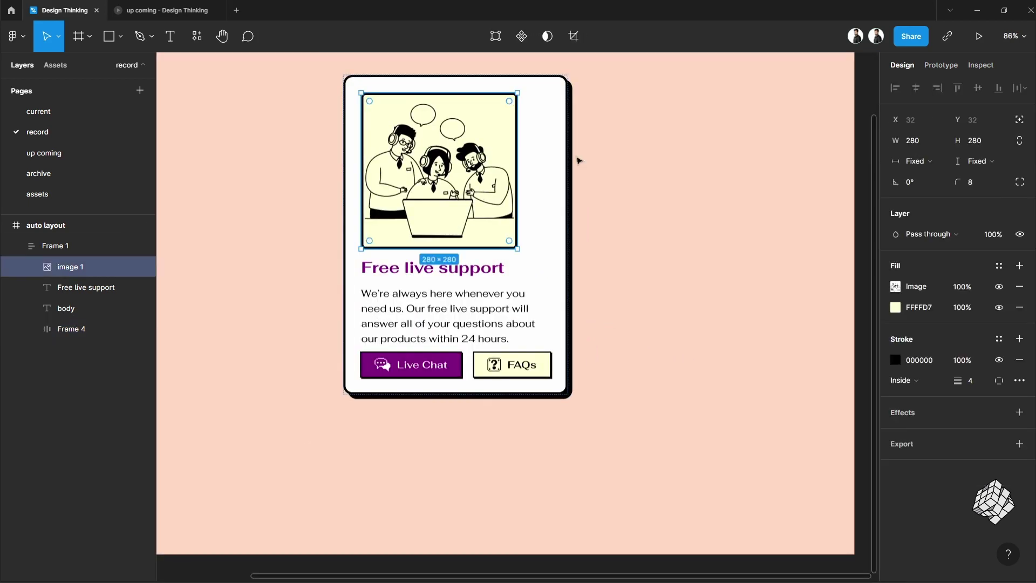
left_click(938, 161)
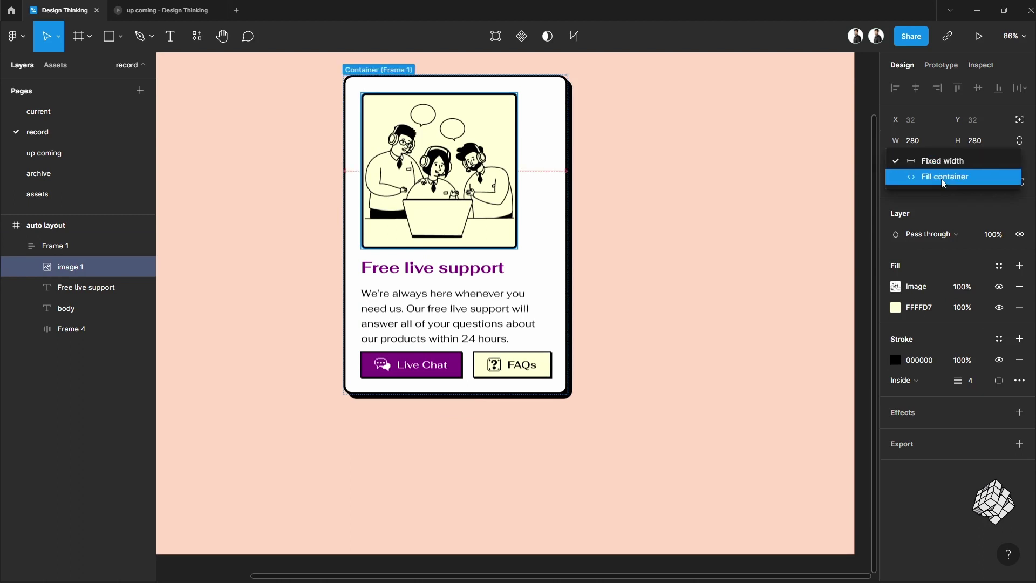
left_click(943, 177)
left_click(980, 161)
left_click(979, 179)
left_click(477, 311)
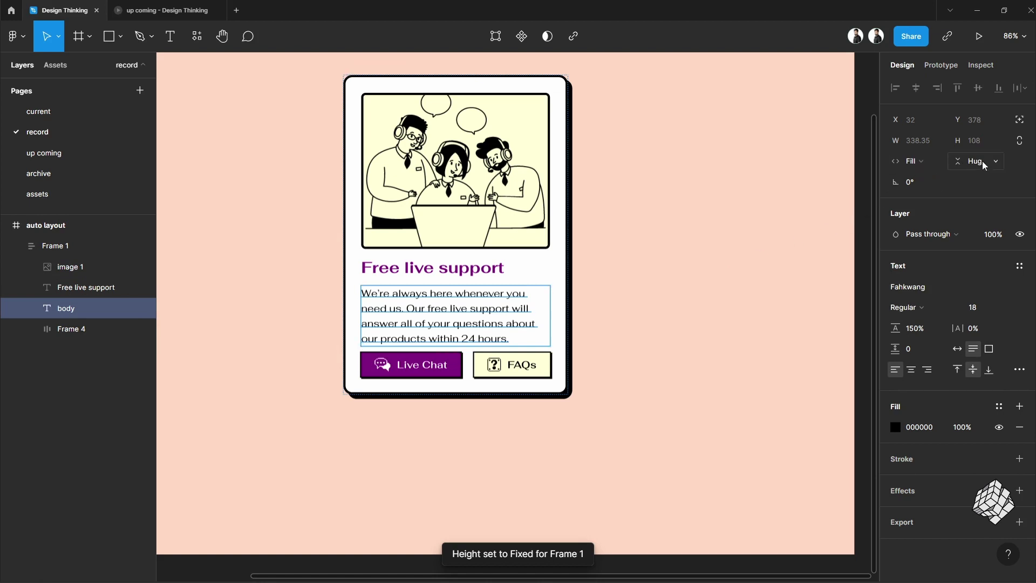
left_click(652, 286)
- Try stretching the card wider from its edge and restore its width to Hug
left_click(568, 256)
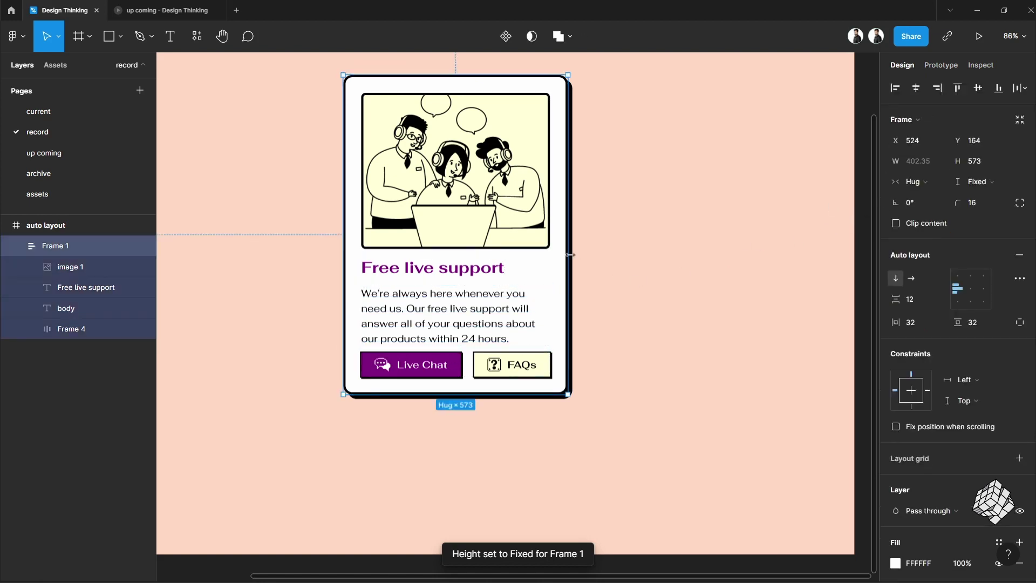
left_click_drag(570, 255, 634, 256)
double_click(634, 256)
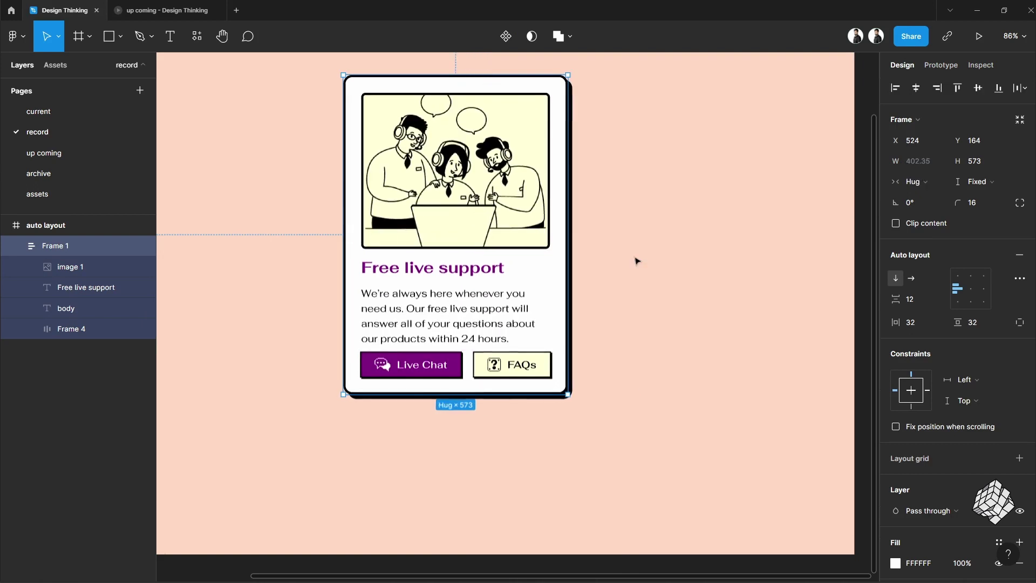
left_click(635, 261)
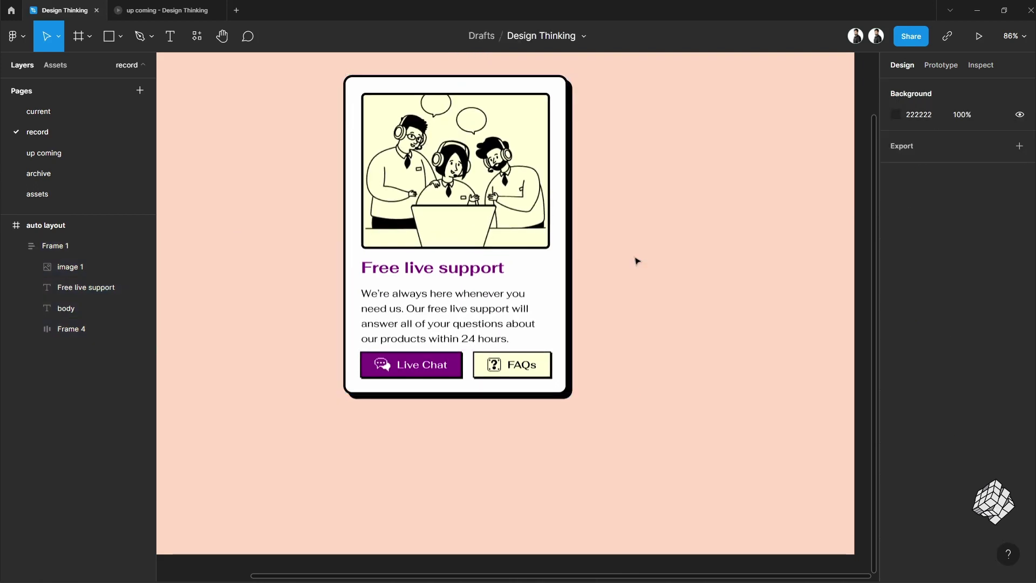
- Center the card horizontally and vertically within the auto layout frame
scroll(635, 261, "down", 5)
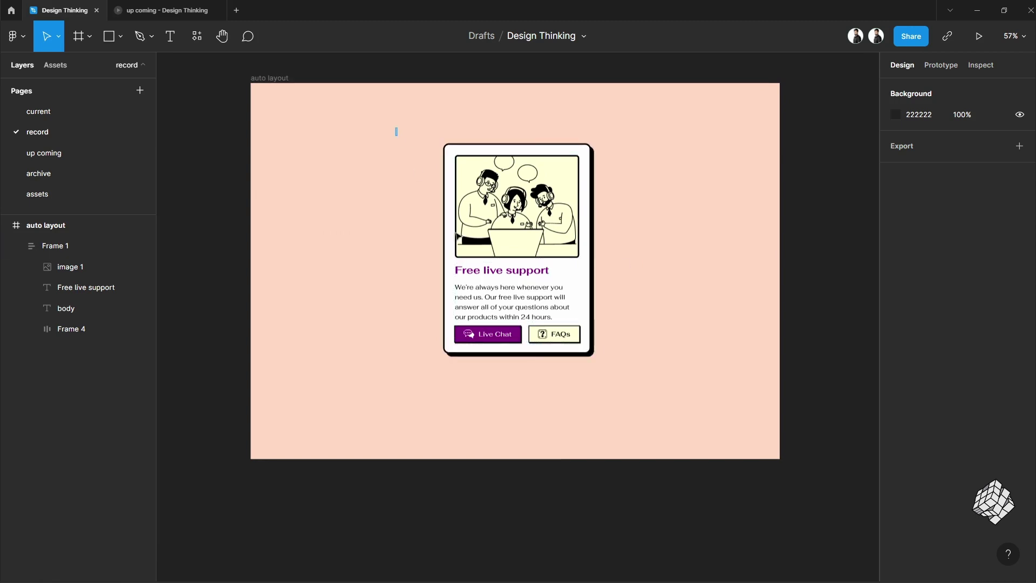
left_click_drag(398, 134, 671, 412)
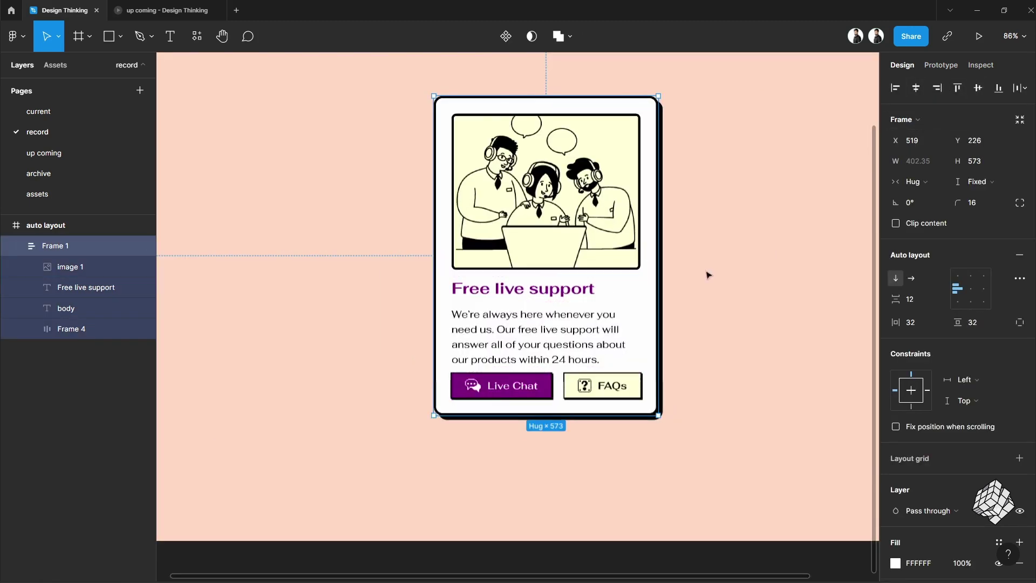
left_click(708, 275)
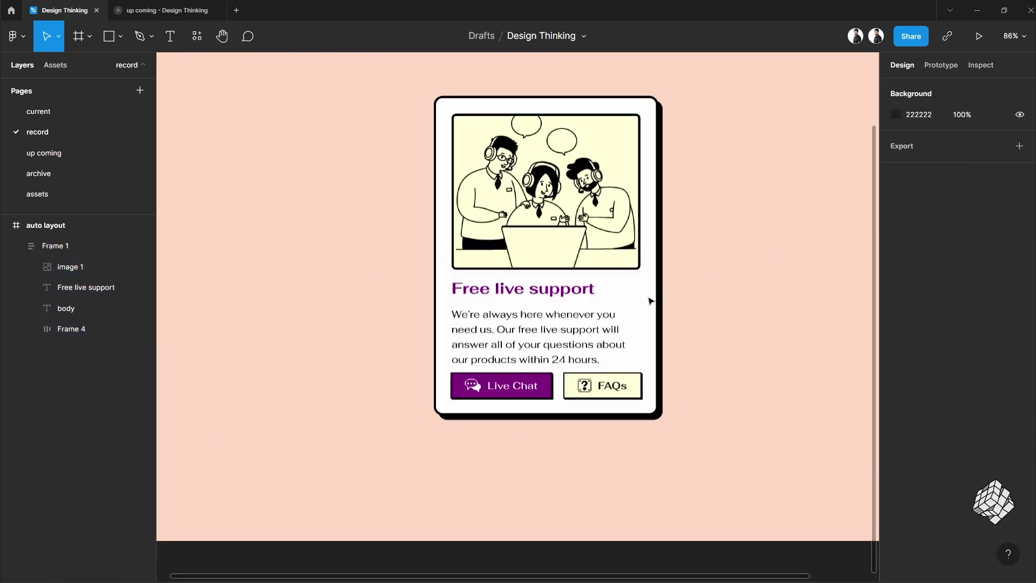
- Draw a thin rectangle about 170 wide on the background beside the card and set its height to 8
scroll(650, 295, "right", 2)
scroll(650, 295, "up", 1)
left_click(107, 40)
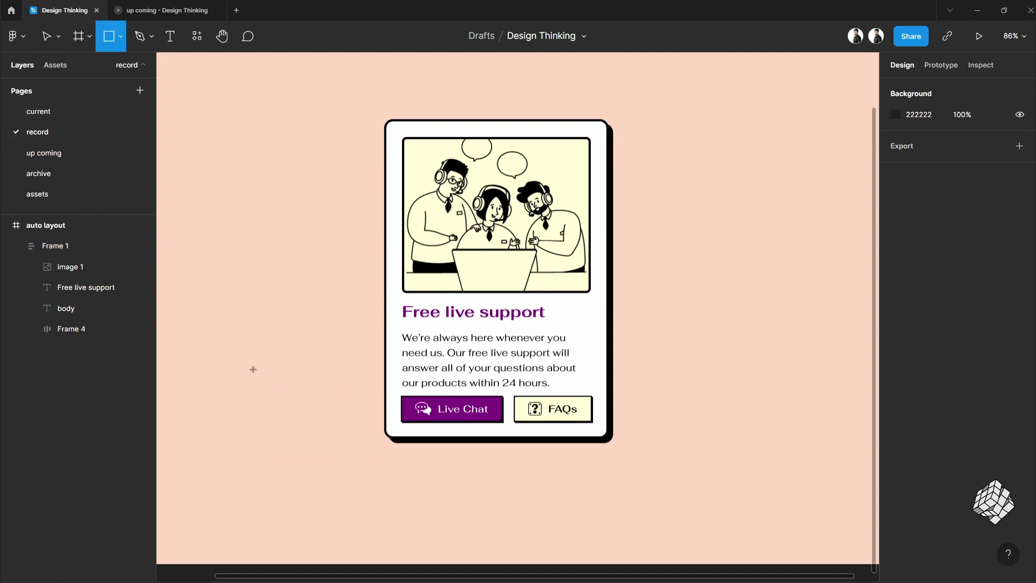
mouse_move(253, 369)
left_mouse_down()
mouse_move(333, 371)
mouse_move(348, 385)
left_mouse_up()
double_click(988, 141)
left_click(753, 262)
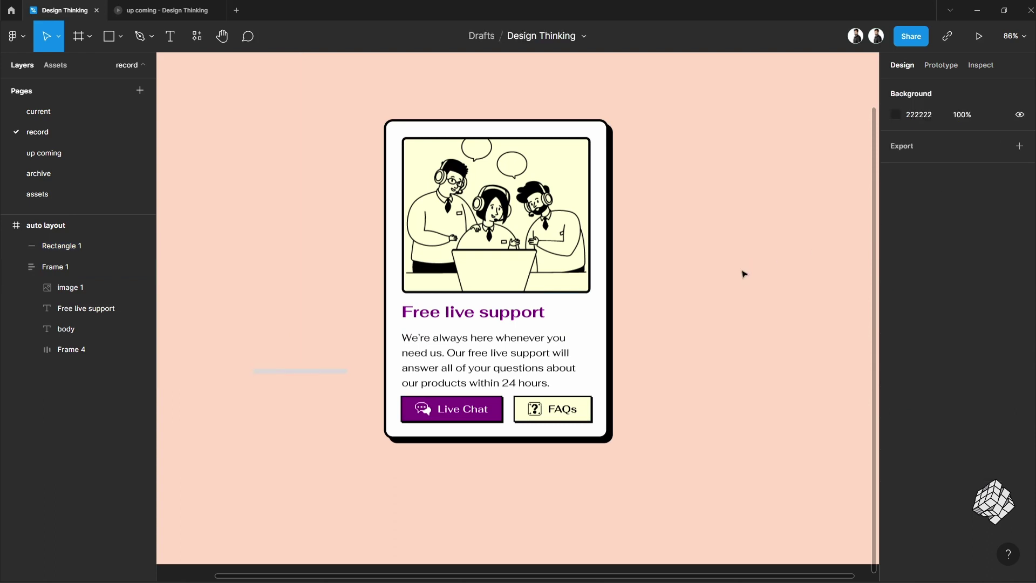
- Set the thin rectangle's fill color to FFFFFF
left_click(335, 371)
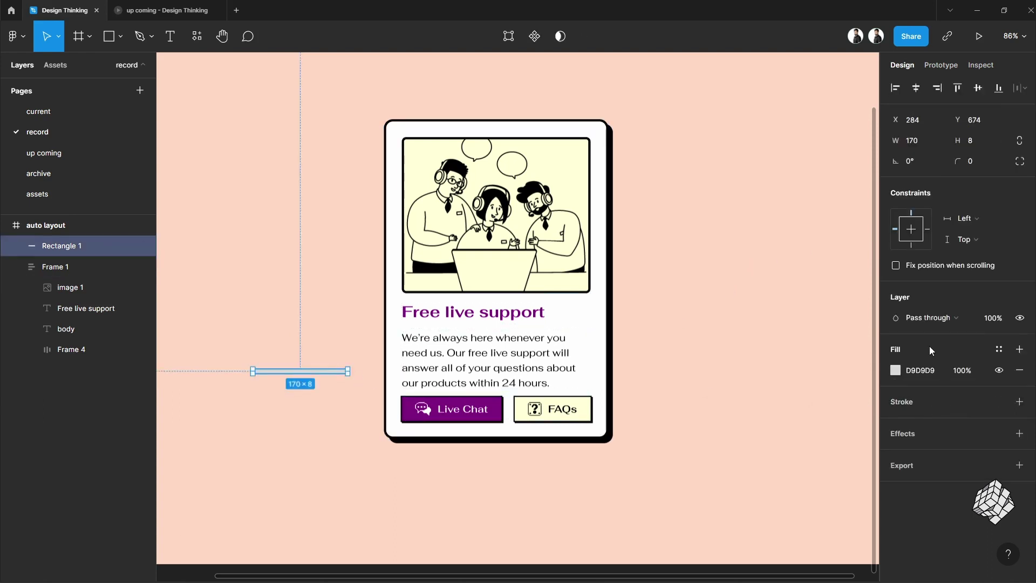
left_click(929, 372)
type("FFFFFF")
key("Return")
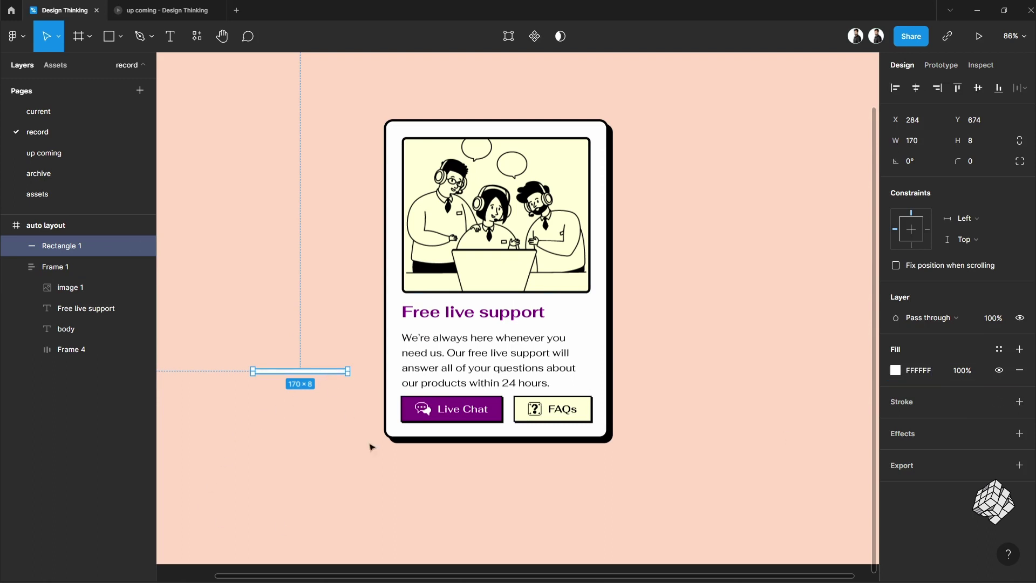
- Place the white rectangle as a spacer between the body text and buttons, and duplicate it between the illustration and heading
left_click_drag(325, 371, 484, 411)
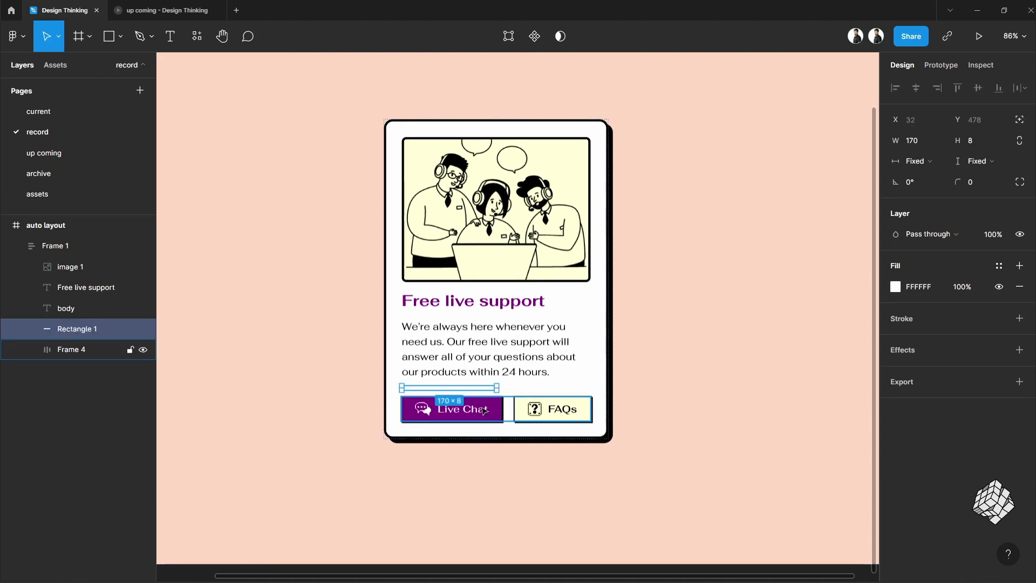
left_click(484, 411)
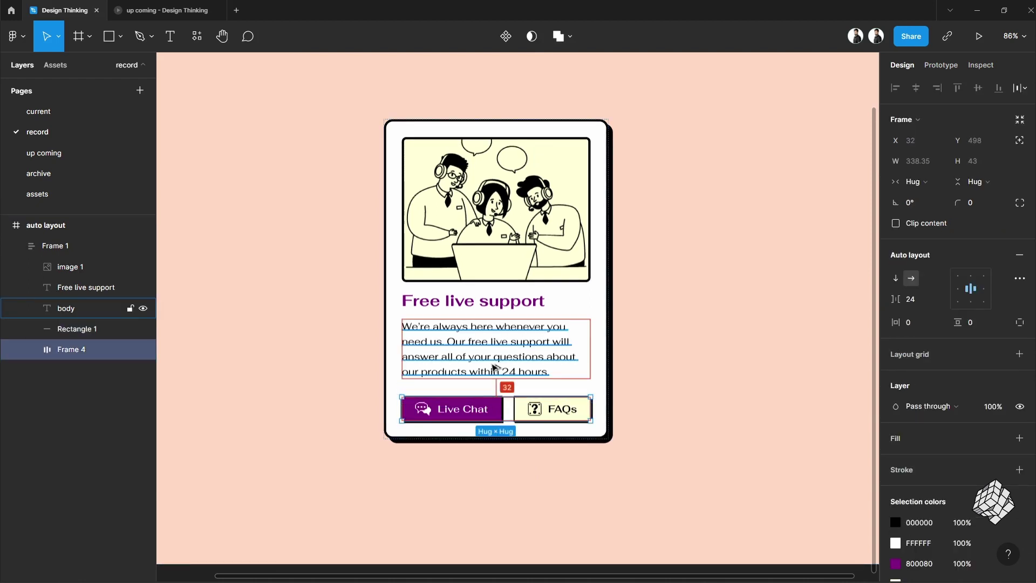
left_click(483, 389)
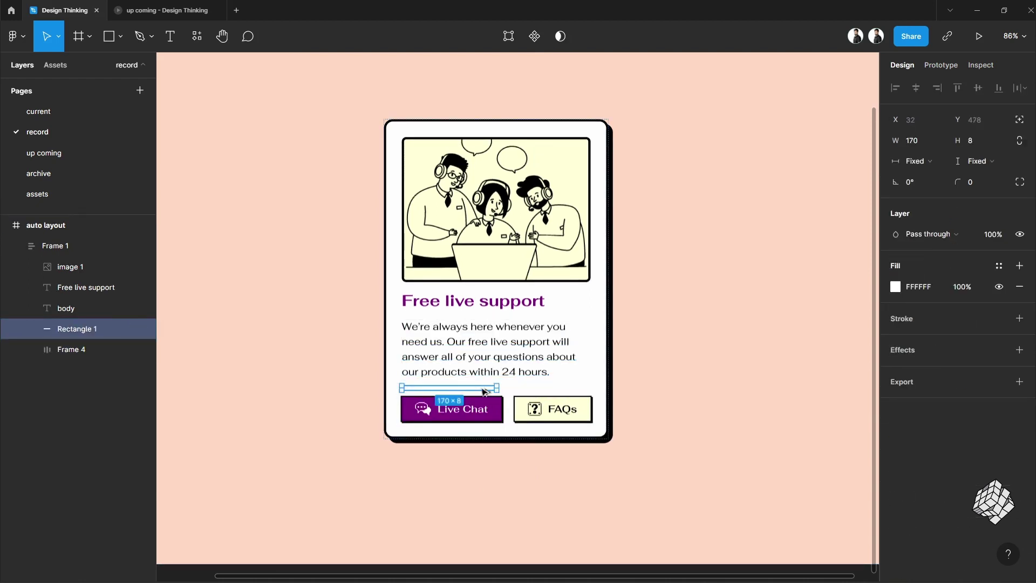
left_click_drag(484, 391, 479, 292, "alt")
left_click(663, 287)
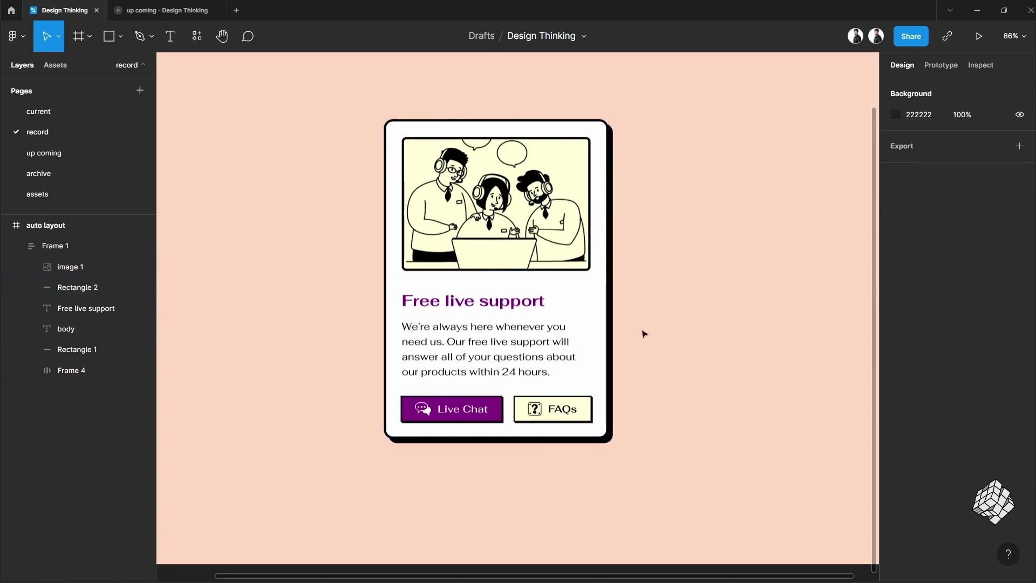
- Round the corners of the Live Chat and FAQs buttons
scroll(642, 331, "down", 2)
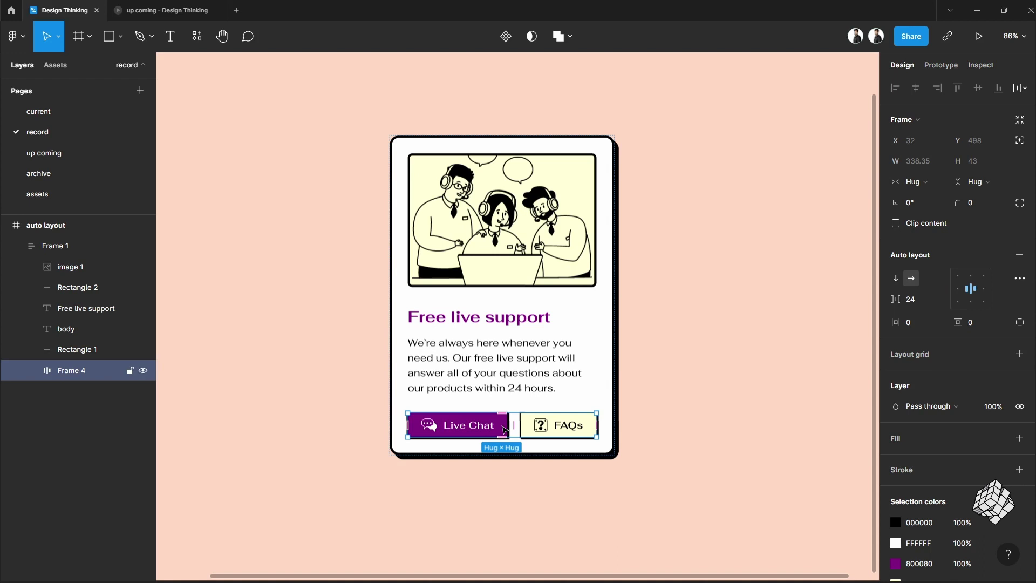
double_click(497, 421)
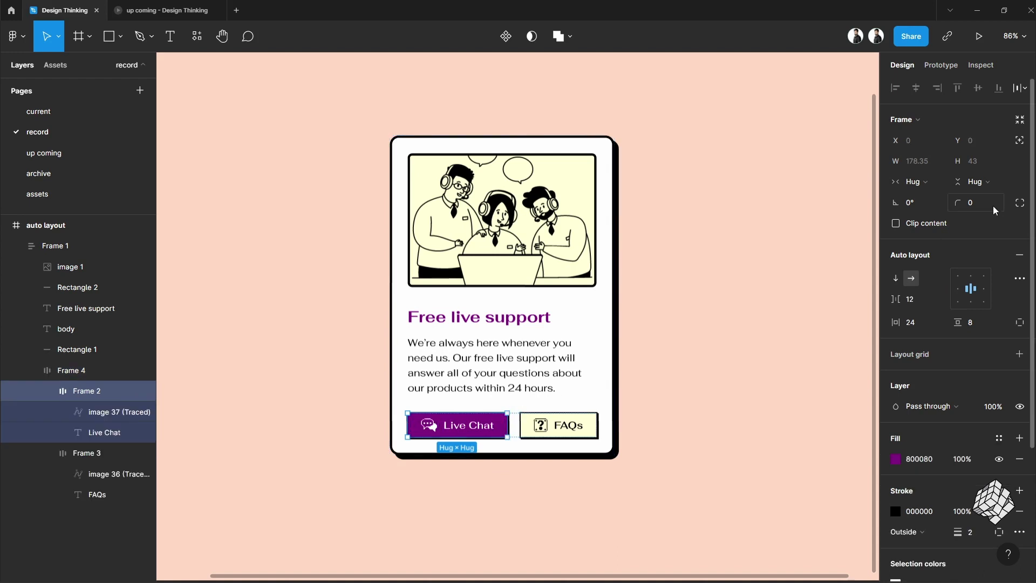
left_click(588, 424)
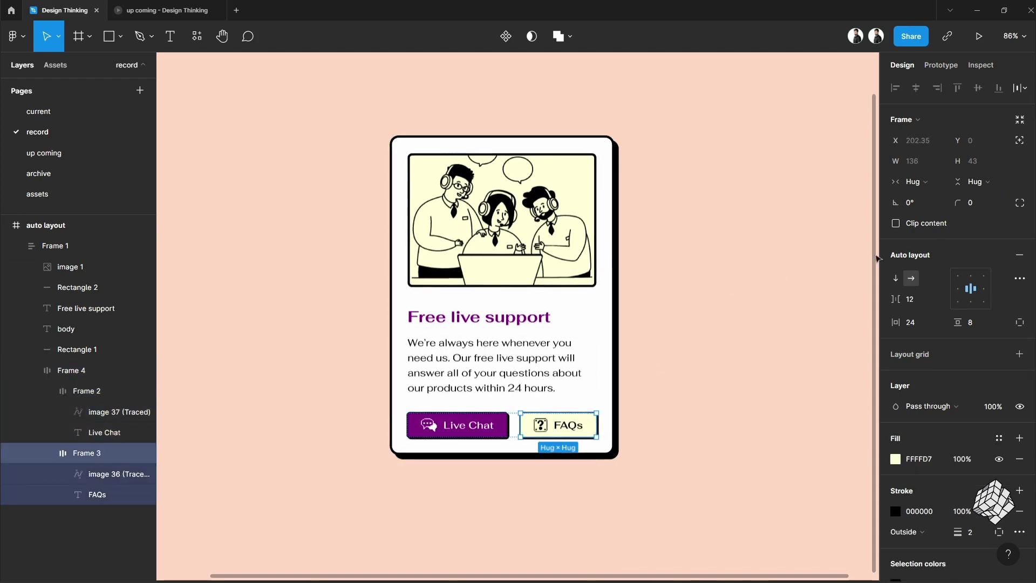
left_click(684, 342)
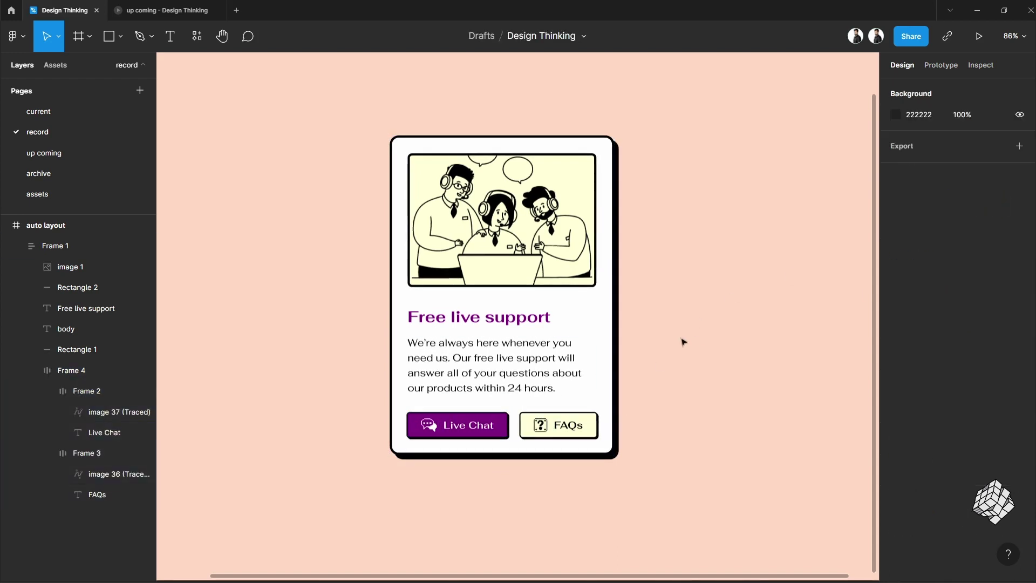
- Try swapping the FAQs and Live Chat buttons and moving the heading above the illustration
left_click(551, 426)
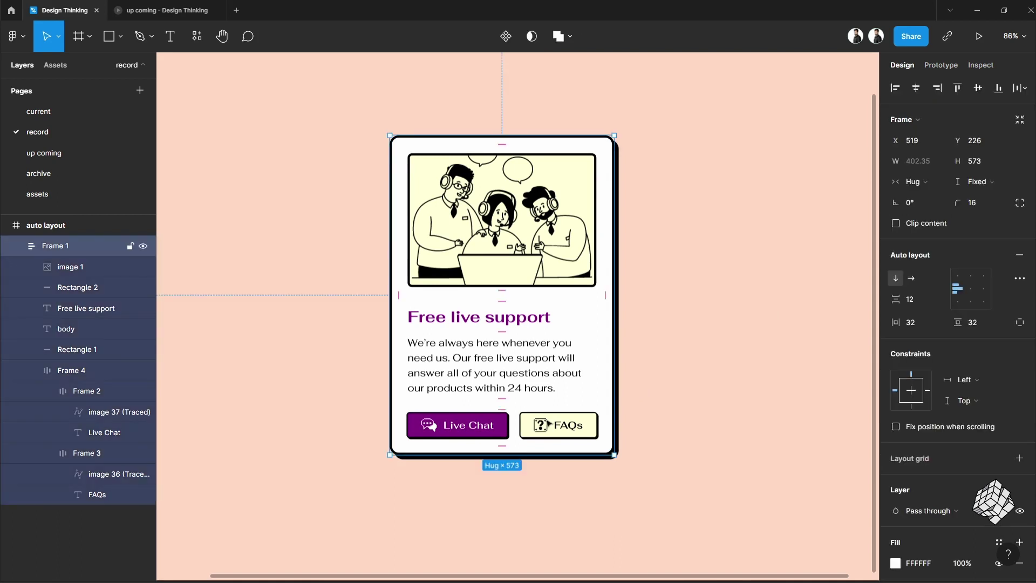
left_click_drag(551, 426, 487, 427)
left_click(455, 326)
left_click(472, 320)
left_click_drag(472, 321, 475, 165)
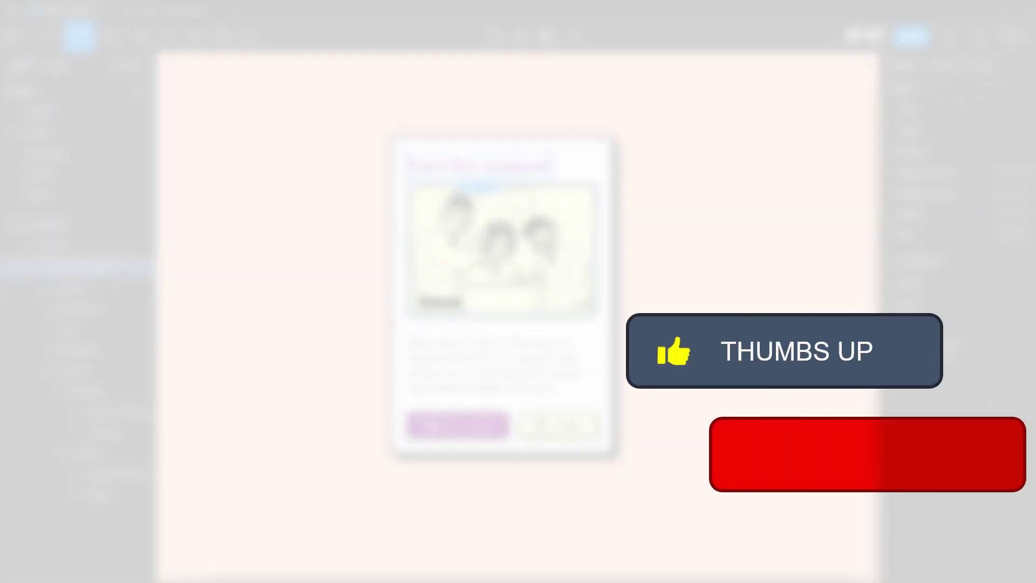
key("v")
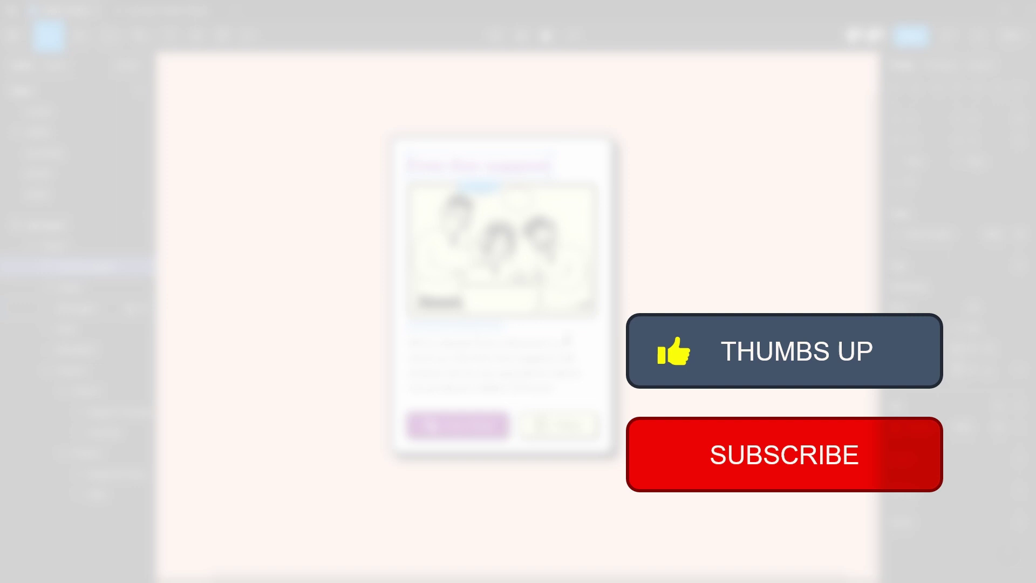
- Undo the heading's move so it sits below the illustration again
key("ctrl+z")
key("ctrl+z")
key("ctrl+z")
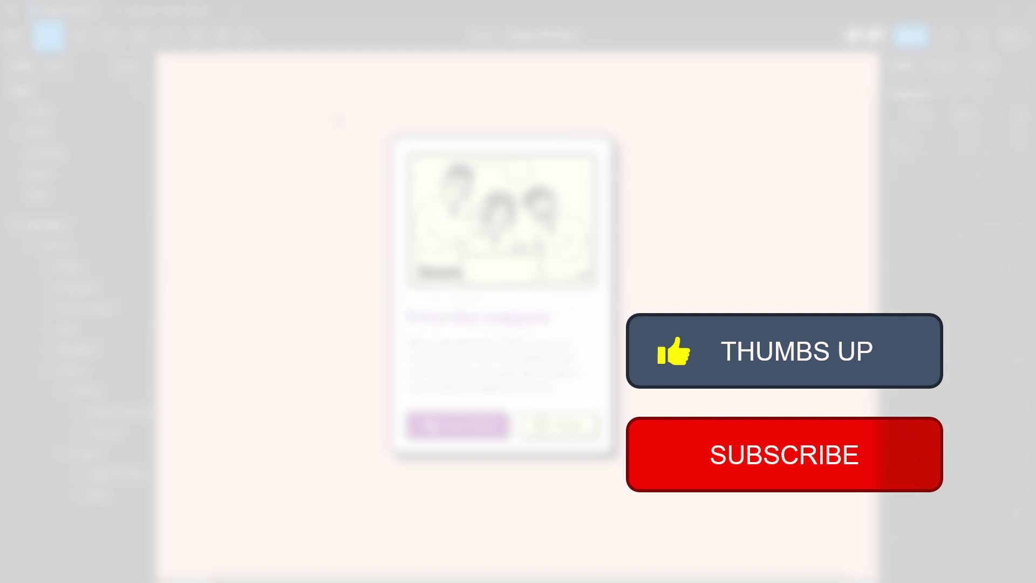